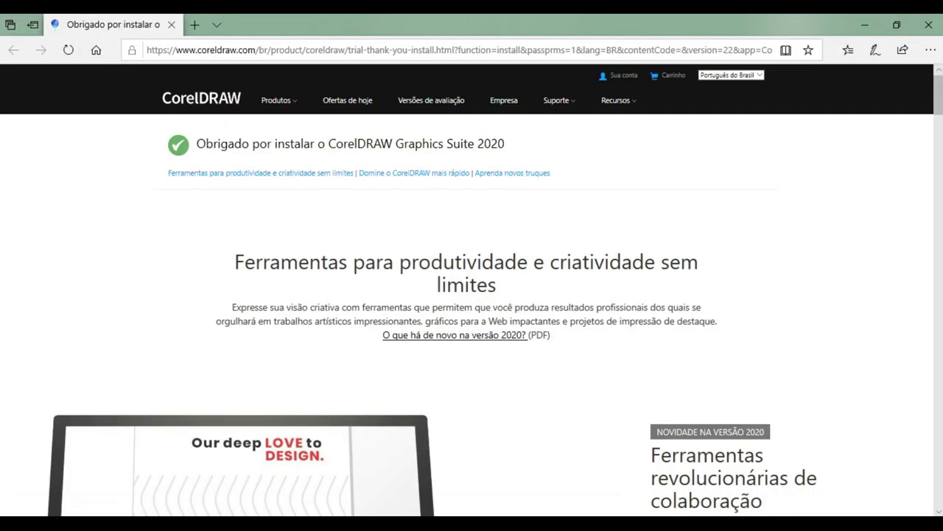
Step: Switch to CorelDRAW 2019, fill the cloud shape with cyan and remove its outline
left_click(435, 442)
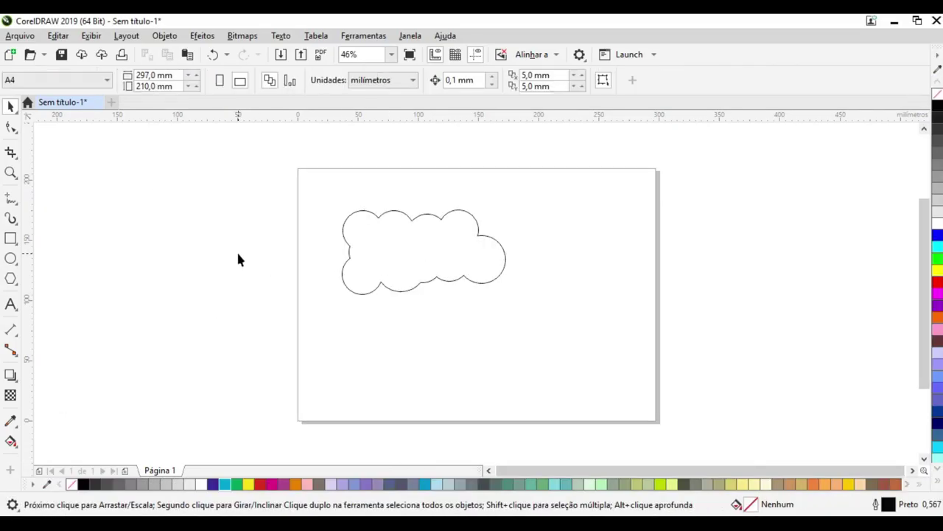
left_click(417, 273)
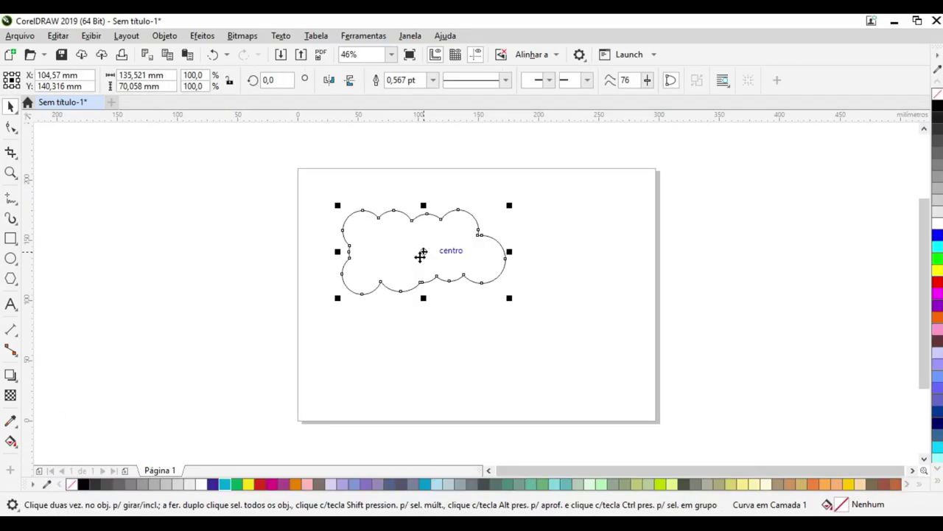
left_click(225, 484)
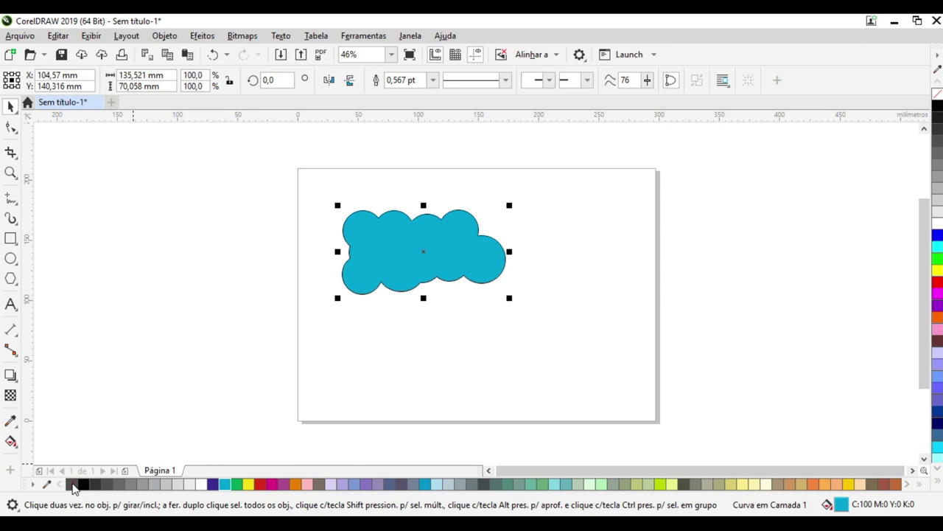
right_click(71, 485)
left_click(95, 369)
left_click(400, 242)
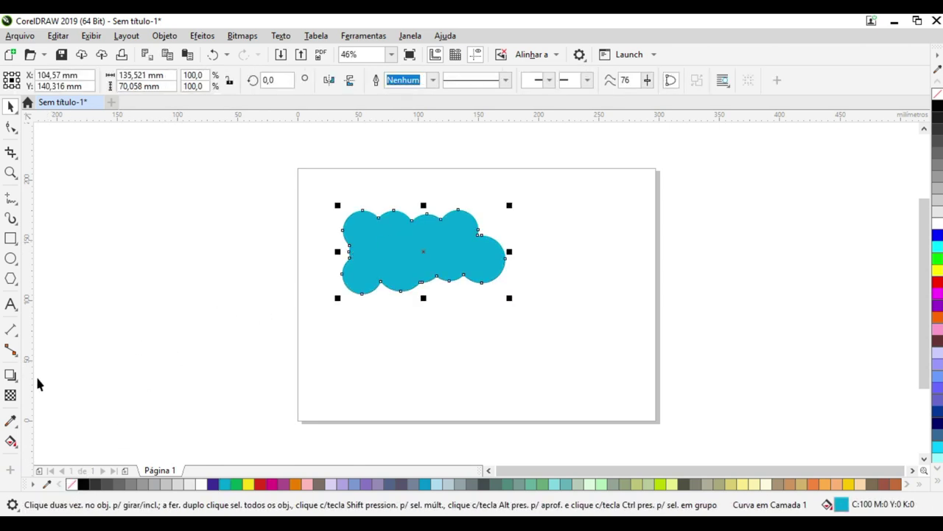
Step: Apply a black drop shadow to the cyan cloud with 0 mm horizontal and vertical offset
left_click(10, 376)
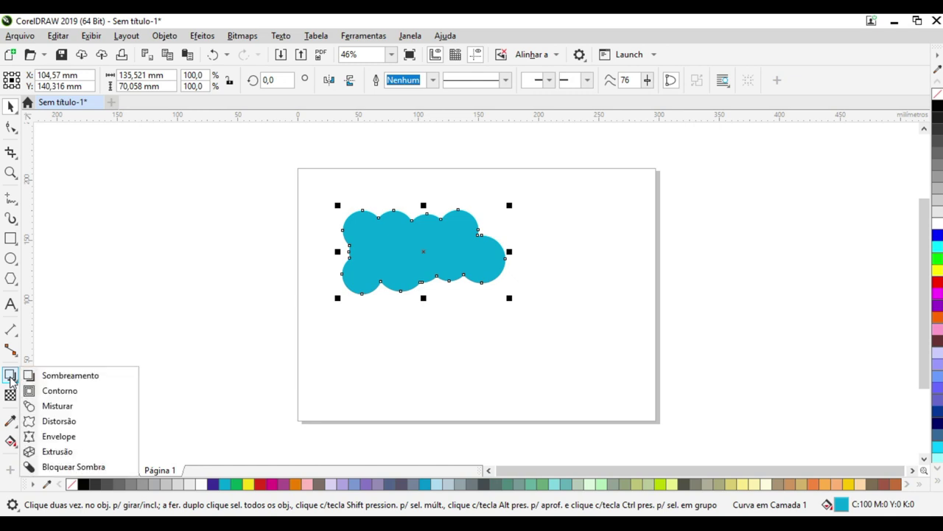
left_click(27, 375)
left_click_drag(423, 252, 458, 300)
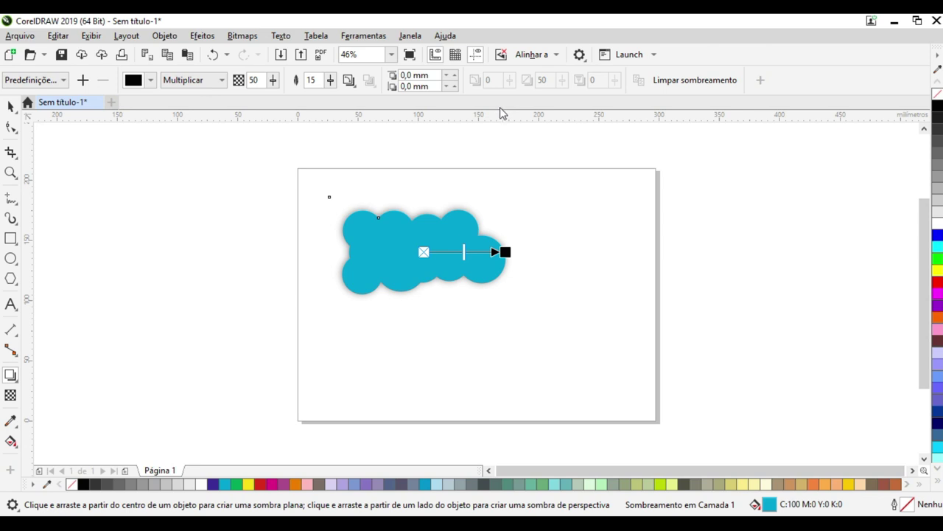
left_click_drag(464, 252, 493, 264)
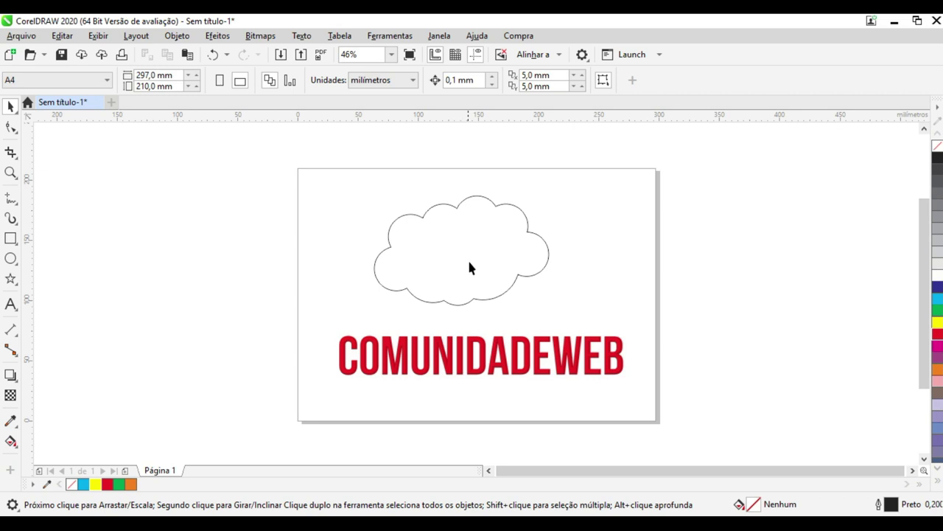
Step: In CorelDRAW 2020, fill the cloud above the COMUNIDADEWEB text with cyan and remove its outline
left_click(469, 267)
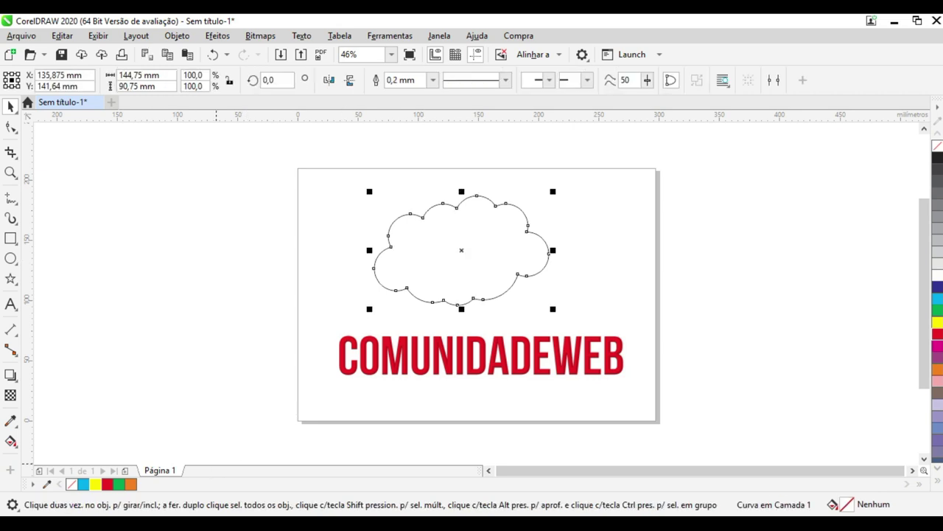
left_click(84, 484)
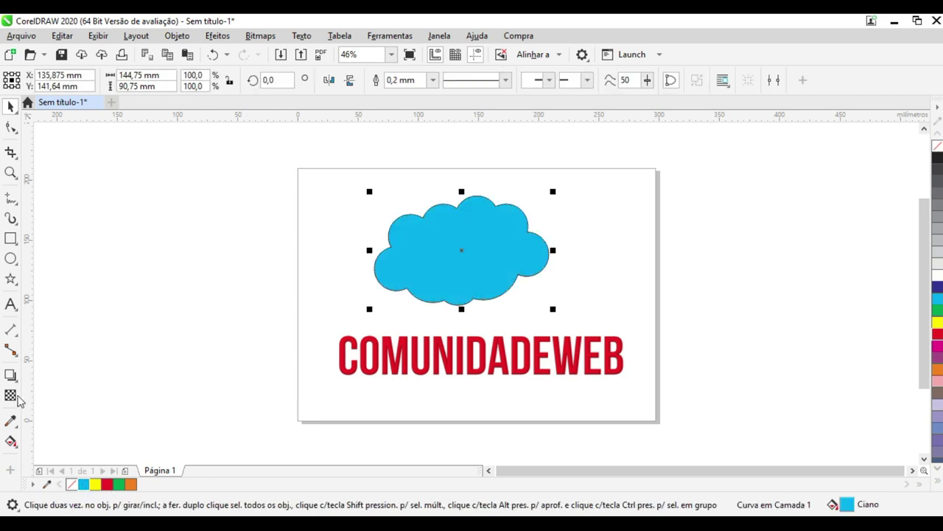
right_click(71, 485)
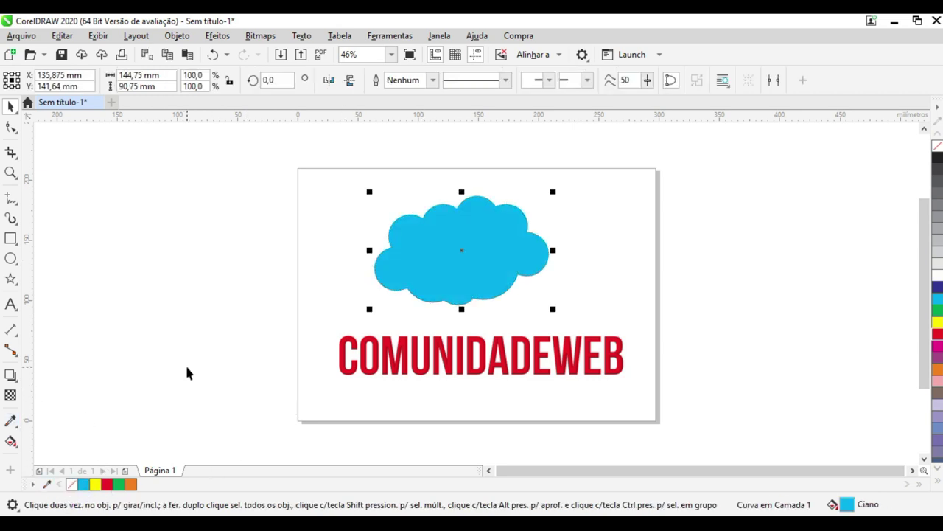
Step: Apply an inner shadow to the cloud with an offset of about 0.158 mm horizontally and -0.166 mm vertically
left_click(12, 376)
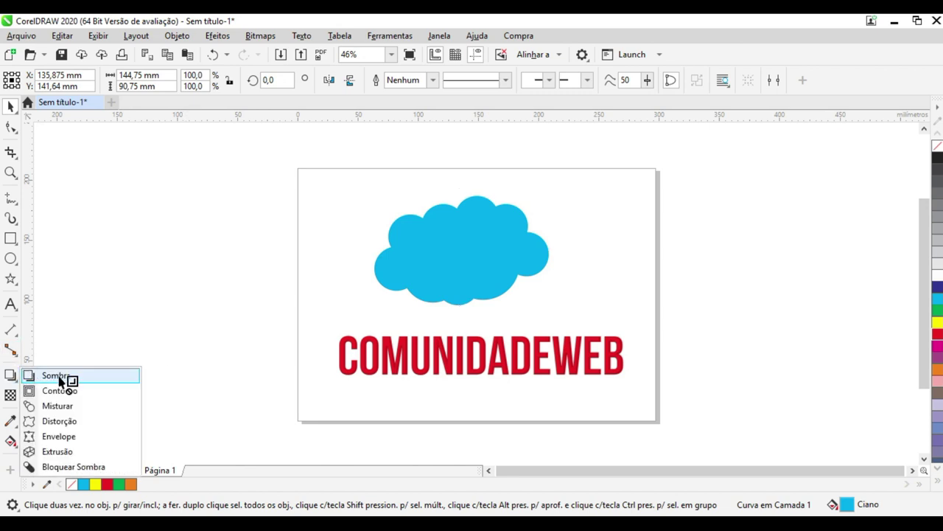
left_click(65, 379)
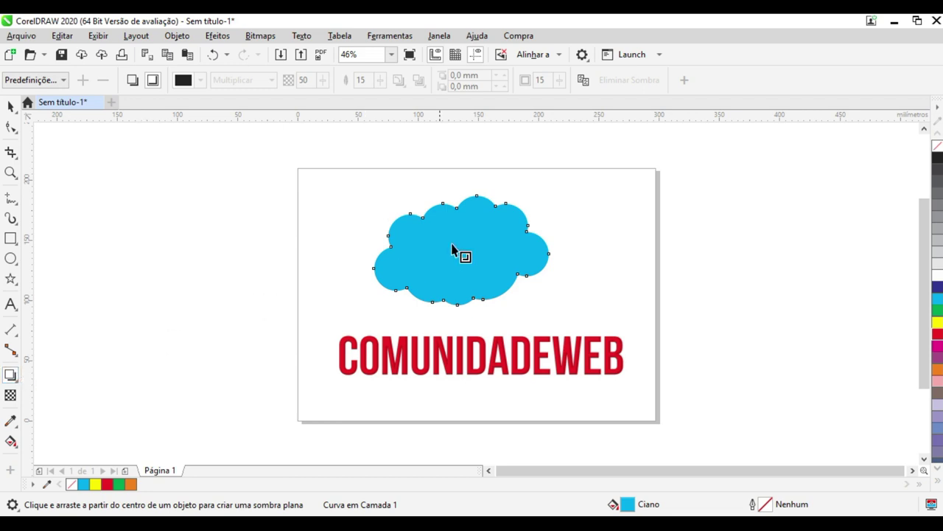
left_click_drag(459, 248, 513, 305)
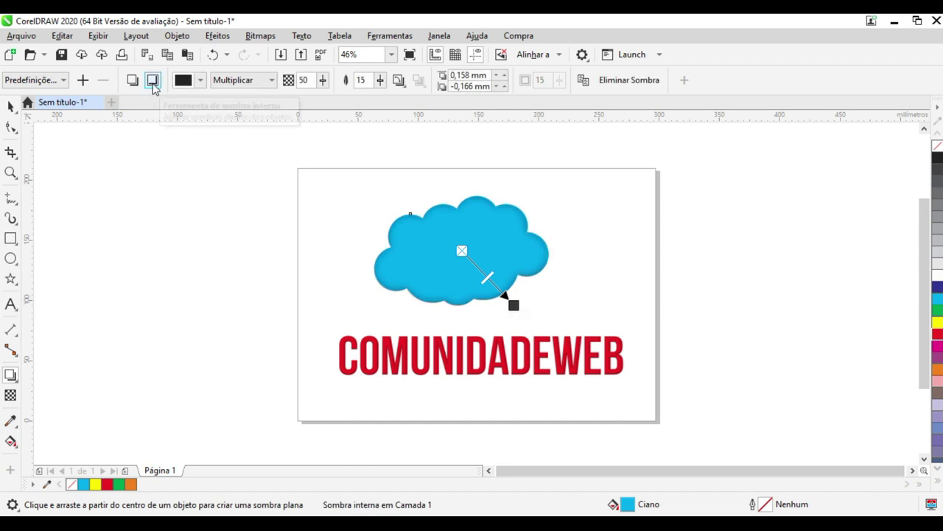
left_click(154, 83)
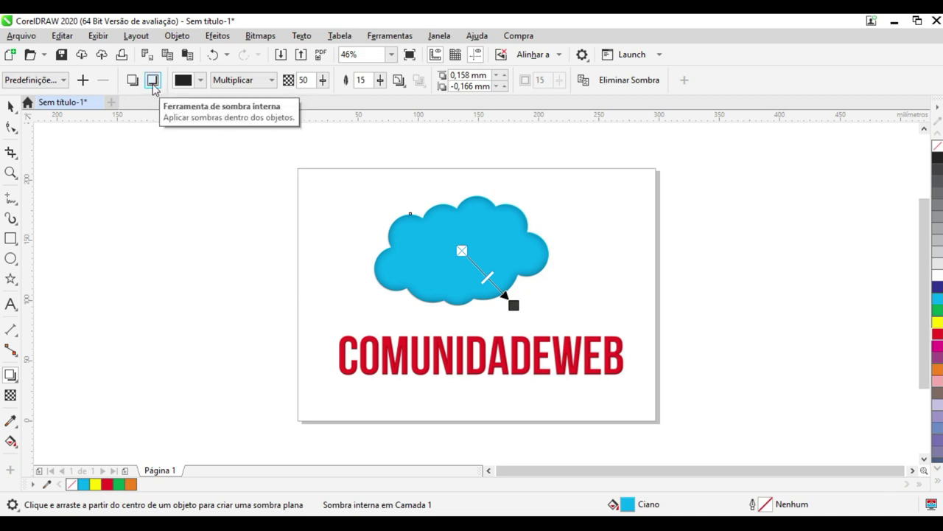
Step: Switch the cloud's shadow to an outer drop shadow, offset it about 1.22 mm by -1.314 mm, and change it back to an inner shadow
left_click(132, 81)
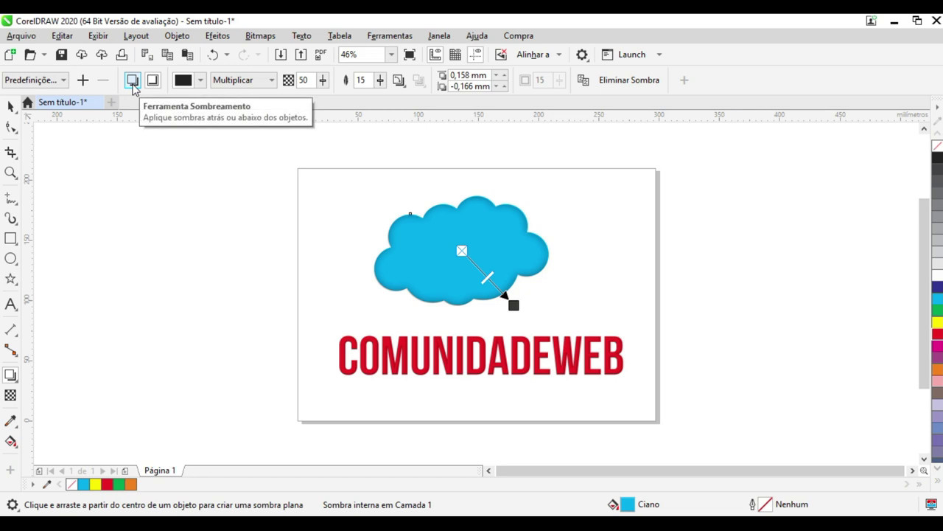
mouse_move(513, 305)
left_mouse_down()
mouse_move(533, 322)
mouse_move(513, 306)
left_mouse_up()
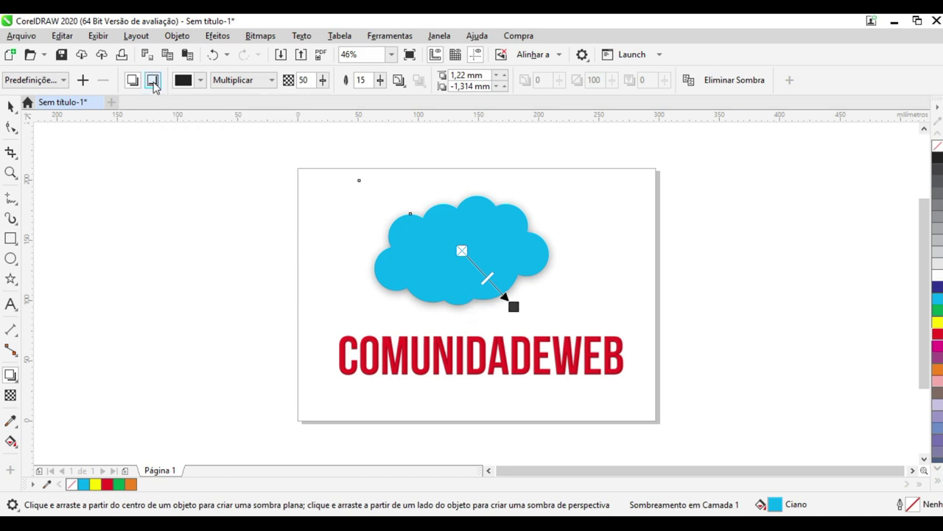
left_click(153, 81)
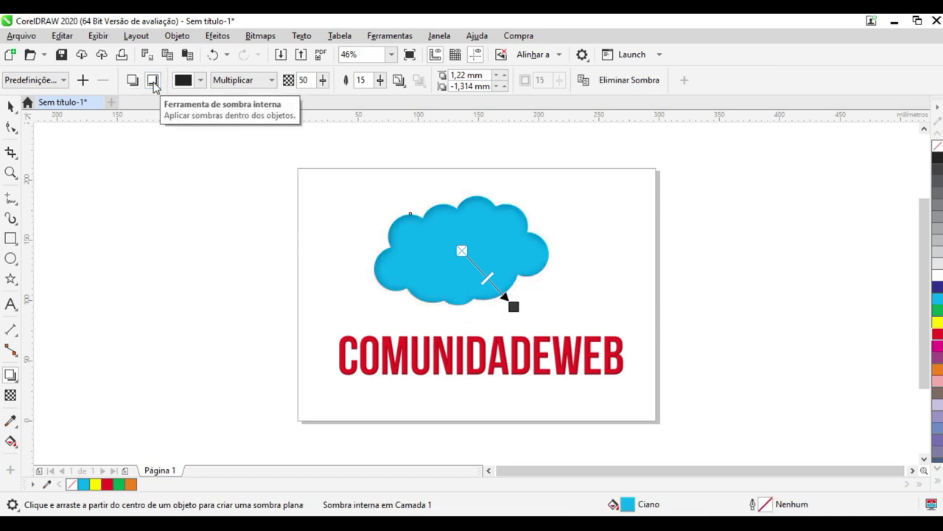
Step: Set the cloud's inner shadow opacity to 62 and its offset to about 2.057 mm horizontally and -0.135 mm vertically
left_click(11, 172)
left_click_drag(350, 189, 563, 328)
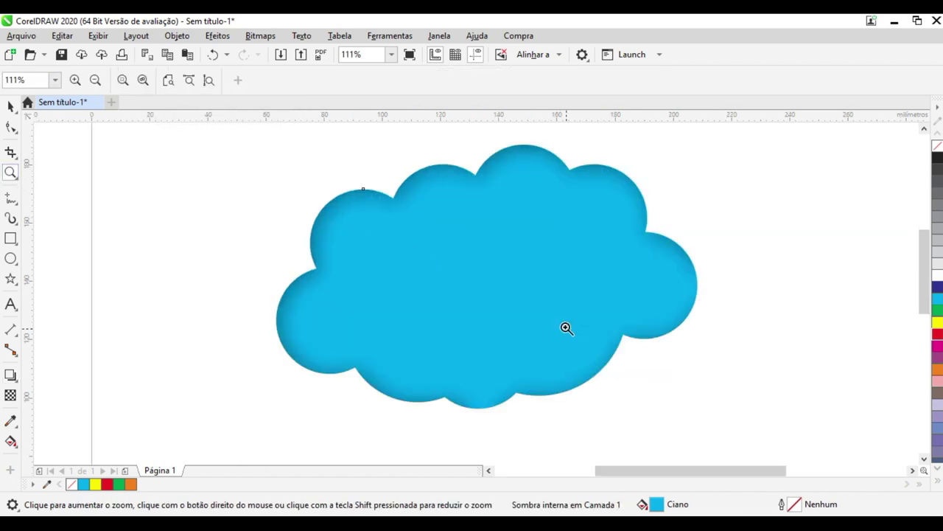
left_click(10, 107)
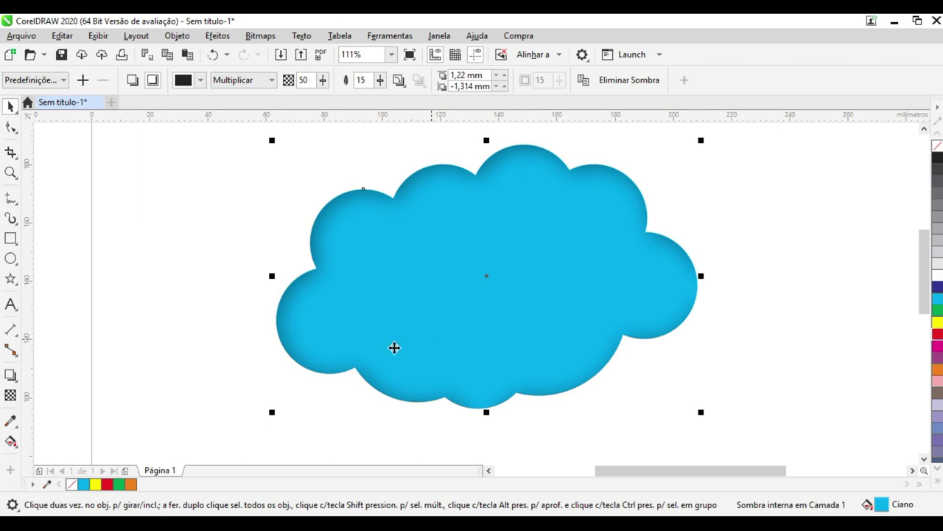
left_click(10, 374)
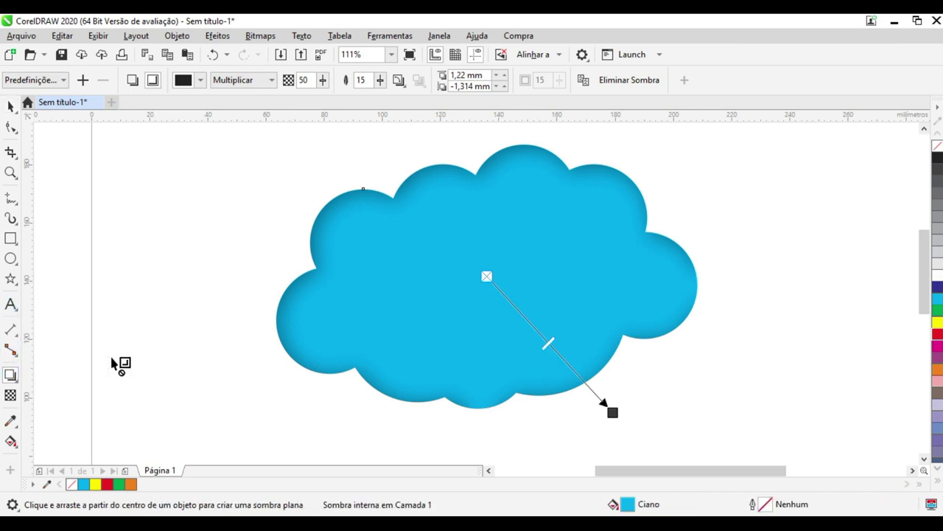
mouse_move(612, 411)
left_mouse_down()
mouse_move(598, 391)
mouse_move(623, 413)
left_mouse_up()
left_click_drag(555, 343, 568, 362)
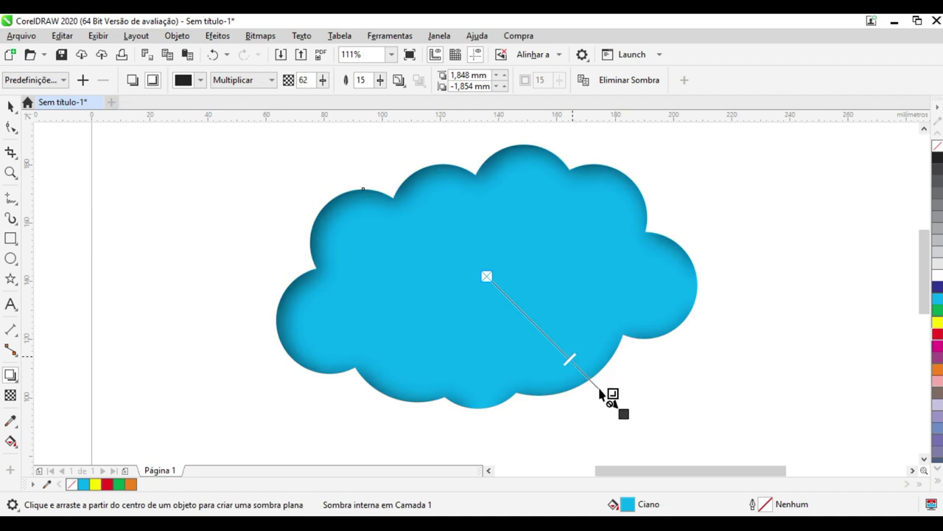
left_click_drag(622, 410, 703, 290)
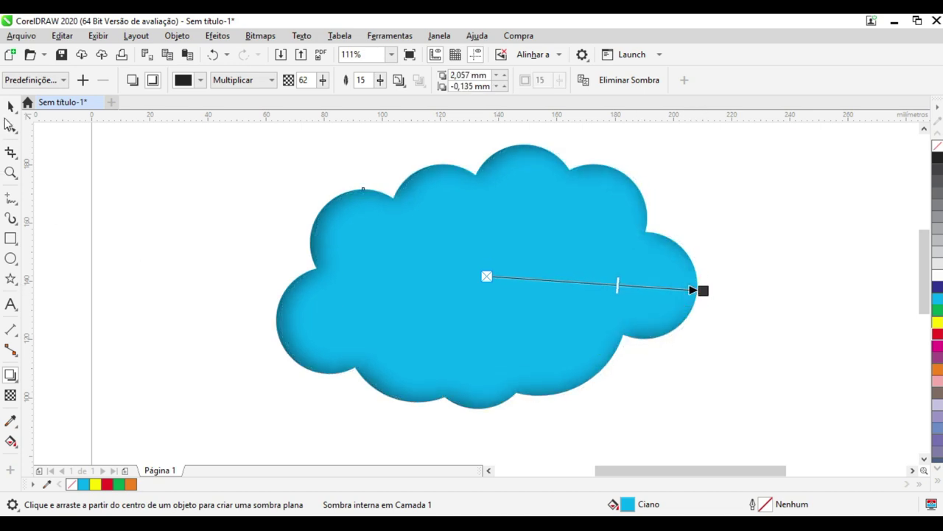
left_click(10, 106)
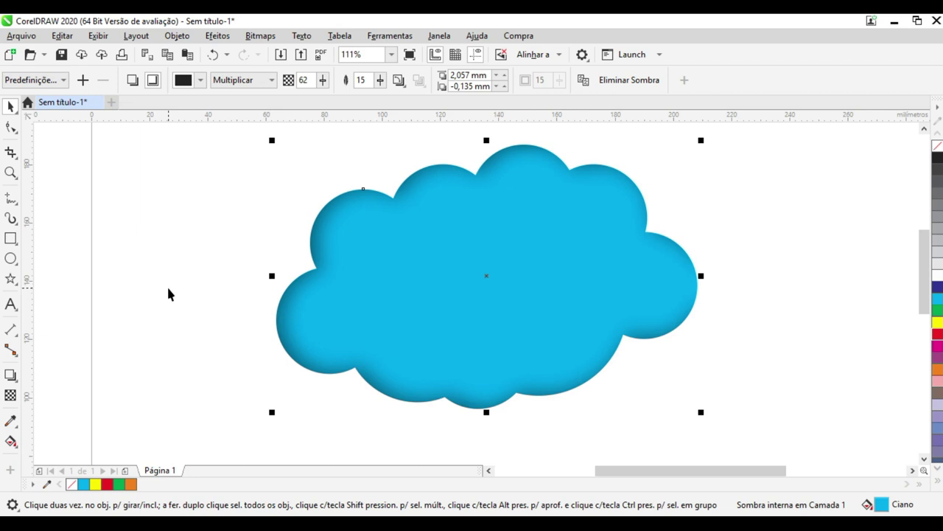
mouse_move(917, 273)
left_mouse_down()
mouse_move(921, 252)
mouse_move(923, 286)
mouse_move(923, 272)
left_mouse_up()
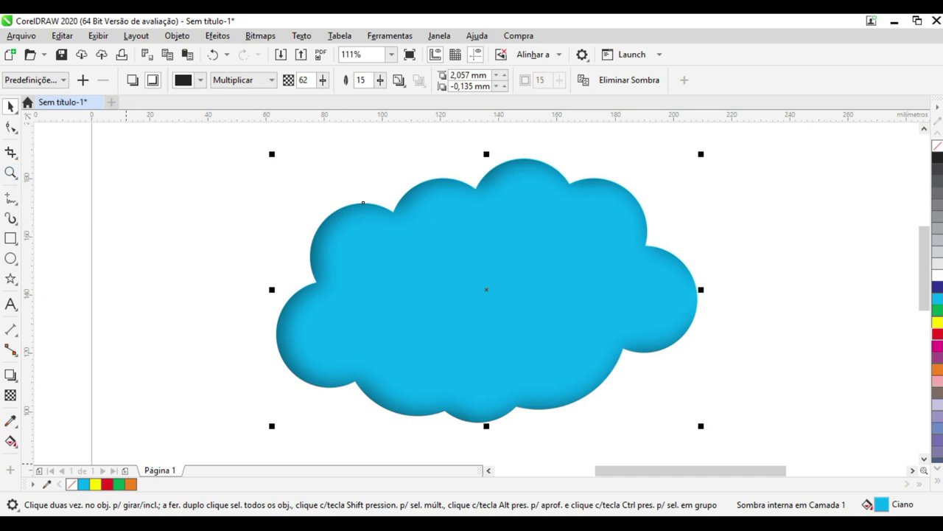
Step: Switch to Chrome and examine the shading of the "nuvem chuva de amor" image results, including the rainbow panel with two clouds
left_click(253, 523)
scroll(265, 184, "up", 8)
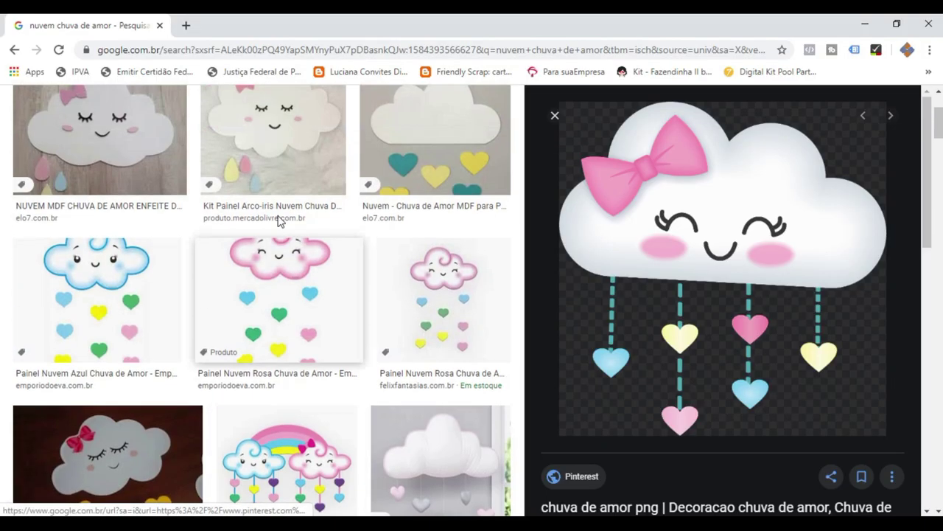
scroll(210, 294, "down", 6)
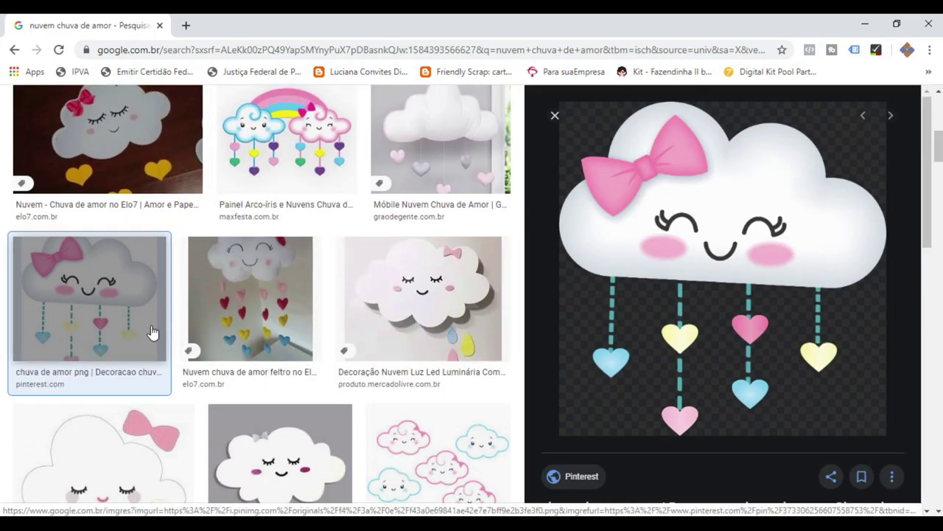
scroll(290, 378, "up", 2)
left_click(292, 287)
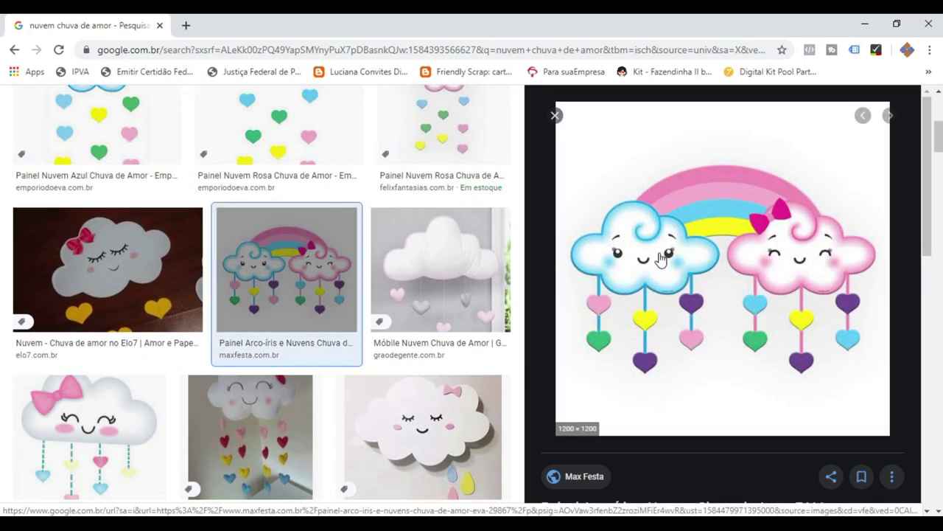
scroll(299, 291, "down", 5)
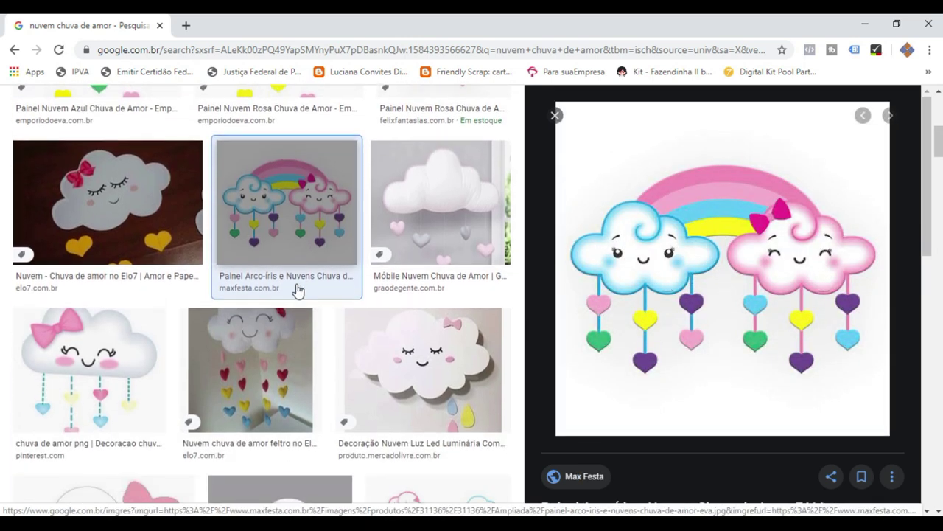
scroll(299, 317, "down", 2)
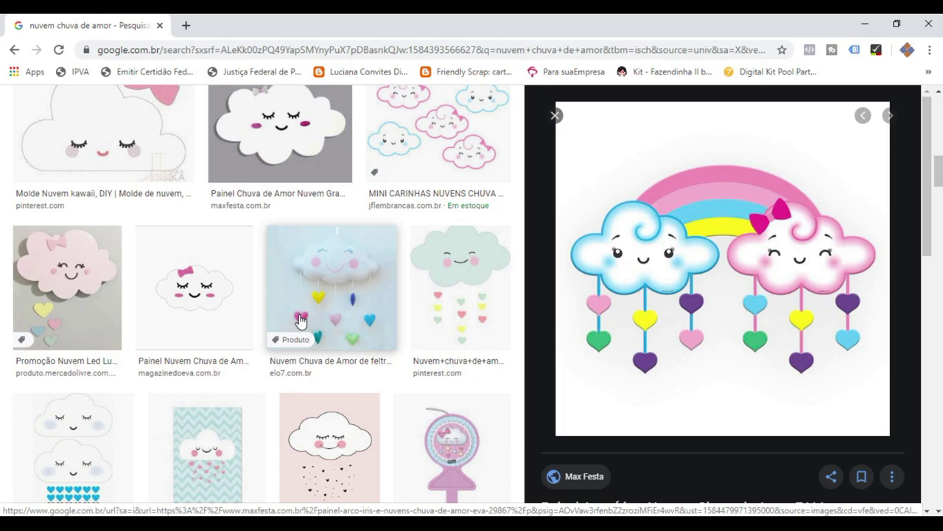
scroll(300, 319, "down", 5)
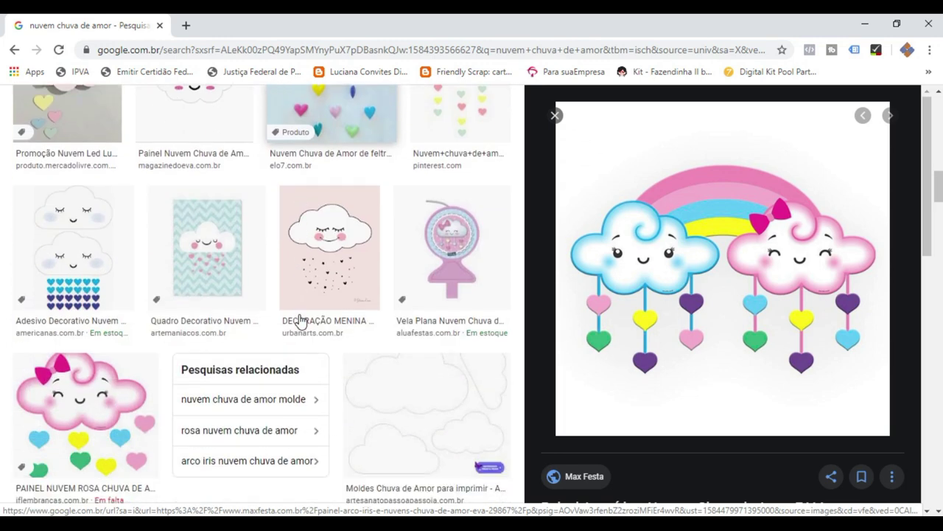
scroll(300, 320, "up", 6)
scroll(300, 321, "up", 4)
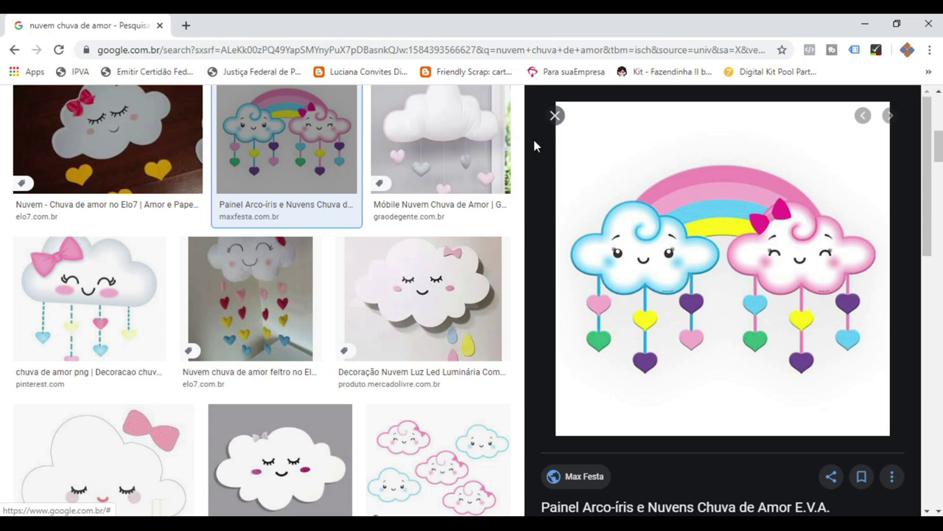
Step: Return to CorelDRAW 2020 and change the fill of the cloud with the inner shadow to yellow
key("alt+Tab")
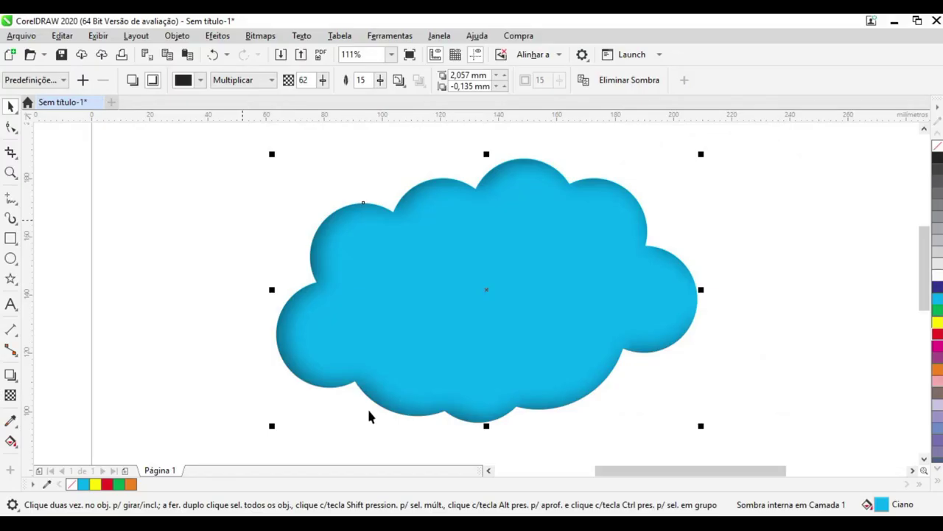
left_click(11, 172)
left_click(168, 79)
left_click(15, 109)
left_click(11, 107)
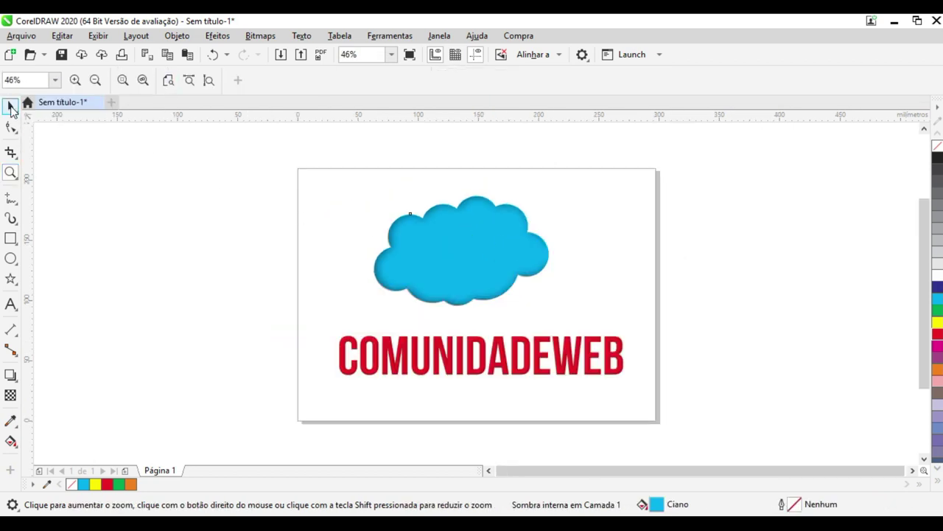
left_click(450, 280)
left_click(456, 288)
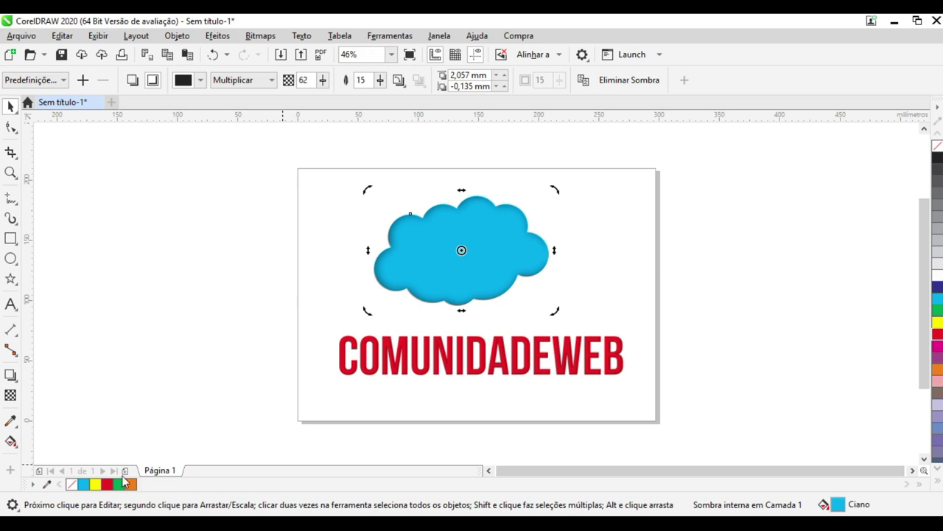
left_click(97, 483)
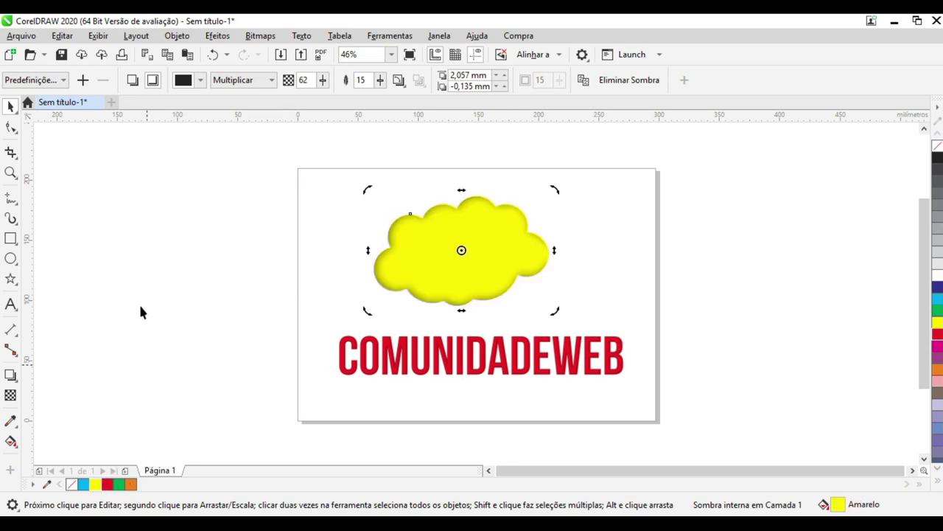
Step: Recolour the cloud with the inner shadow red, green and finally orange
left_click(11, 174)
left_click_drag(330, 214, 560, 311)
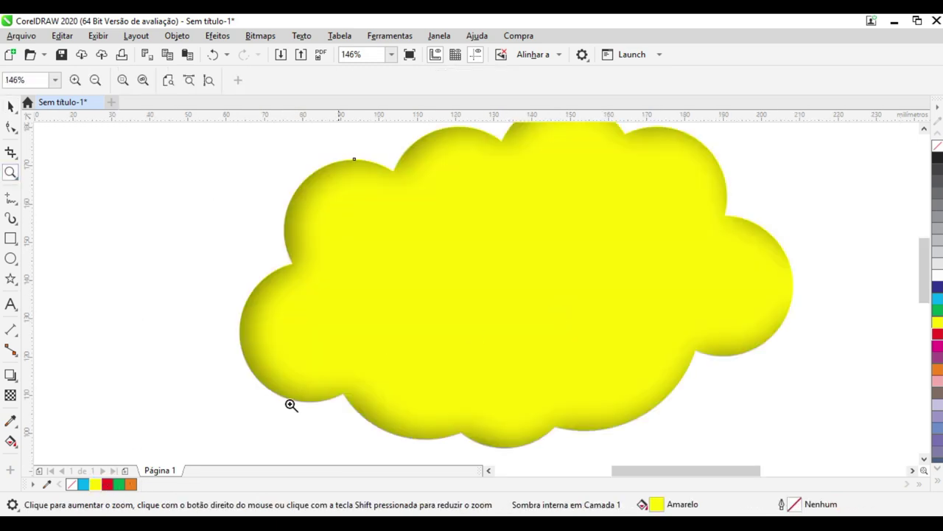
left_click(108, 484)
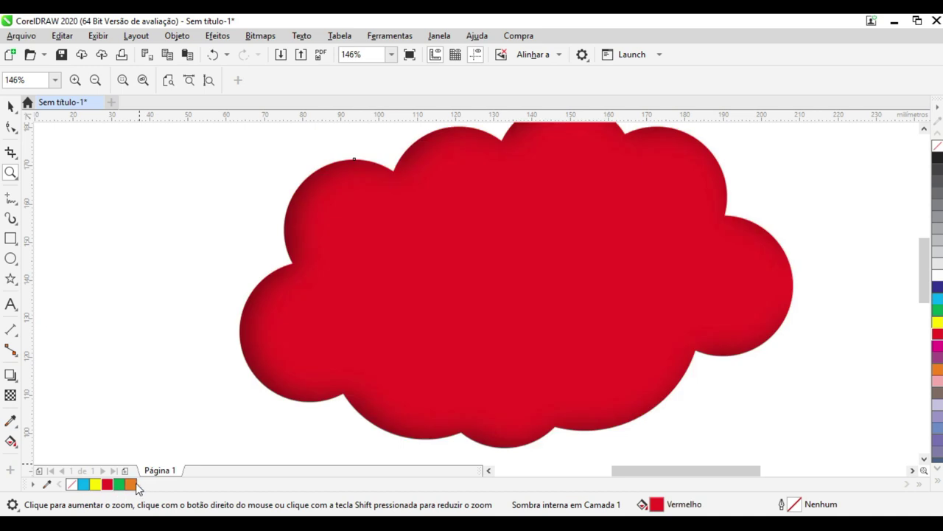
left_click(120, 485)
left_click(131, 484)
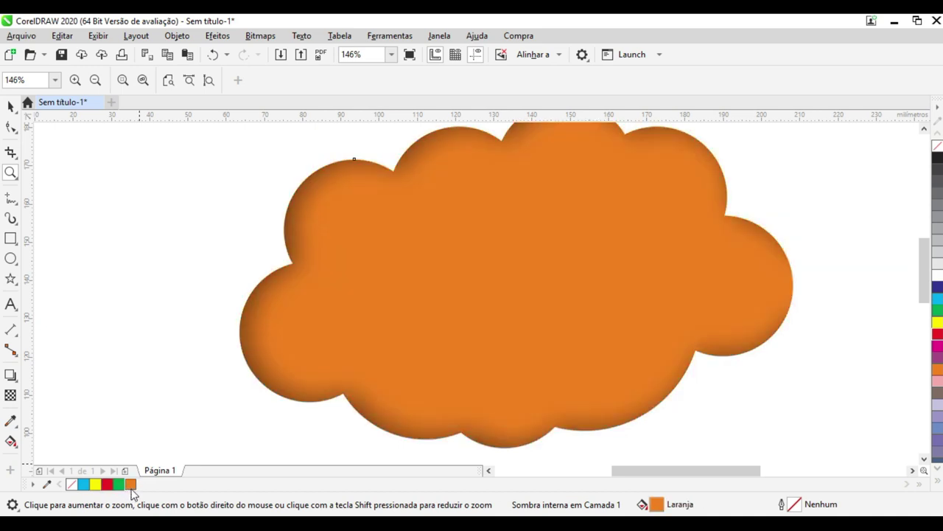
Step: Place a copy of the orange cloud across the page's right edge and fill the copy red
left_click(14, 177)
left_click(10, 106)
left_click(440, 272)
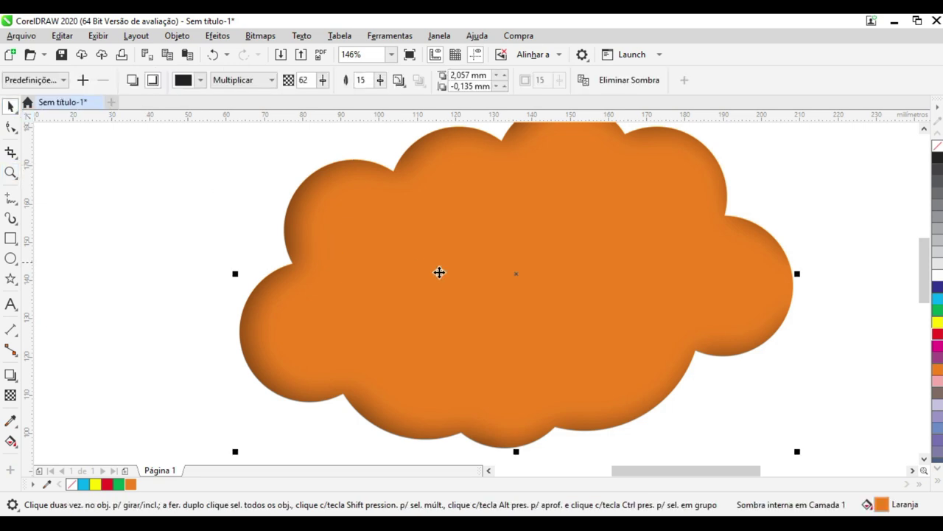
left_click(10, 172)
left_click(168, 80)
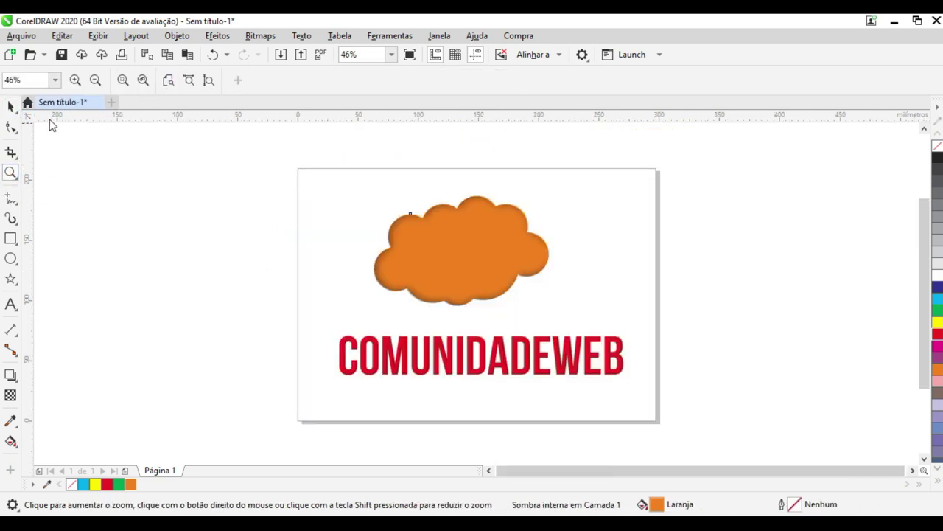
key("space")
left_click_drag(316, 167, 614, 327)
left_click_drag(467, 255, 711, 246)
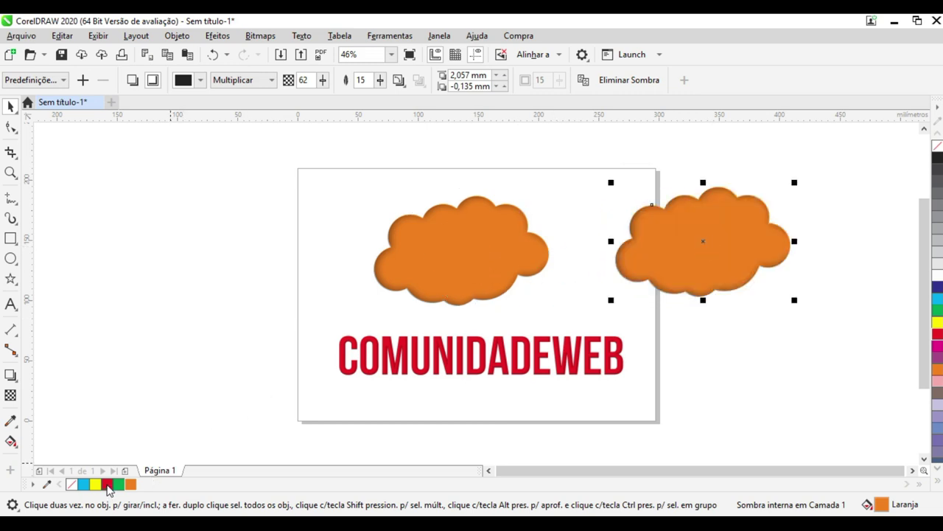
left_click(107, 484)
left_click_drag(483, 261, 261, 235)
left_click(95, 484)
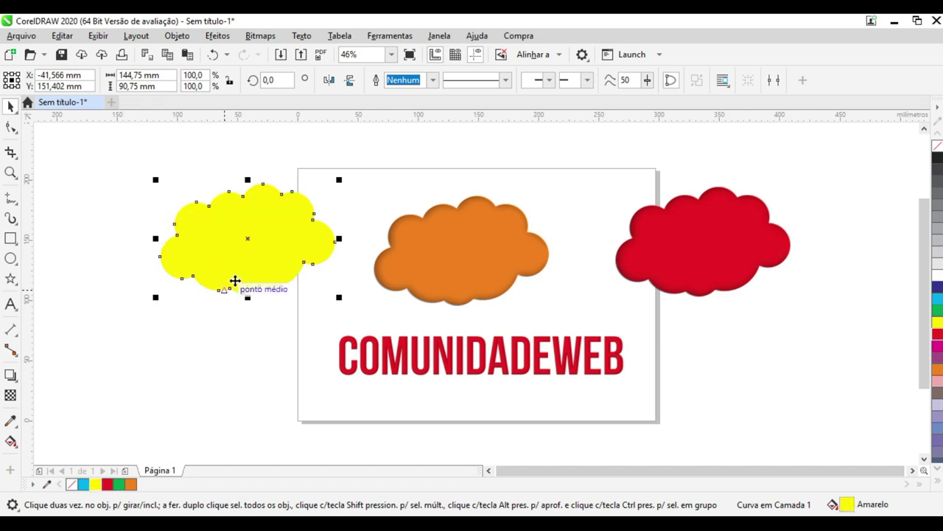
key("ctrl+z")
left_click_drag(261, 260, 222, 335)
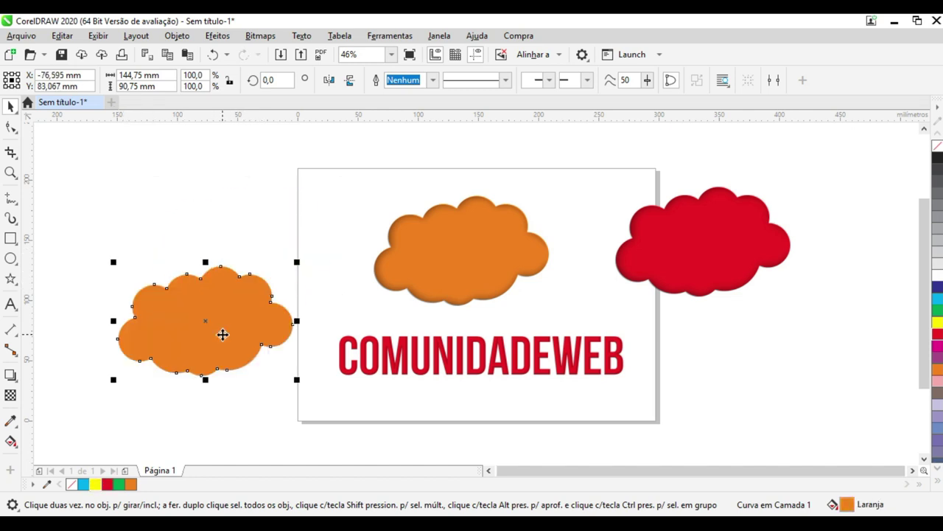
key("ctrl+z")
key("ctrl+z")
left_click(332, 164)
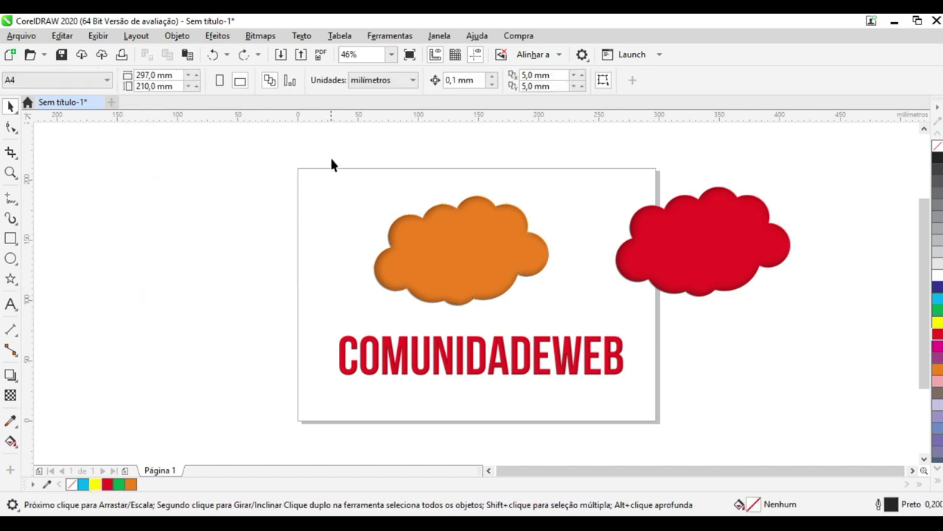
Step: Place a copy of the orange cloud beyond the page's left edge and fill the copy yellow
left_click(479, 274)
left_click_drag(478, 273, 257, 301)
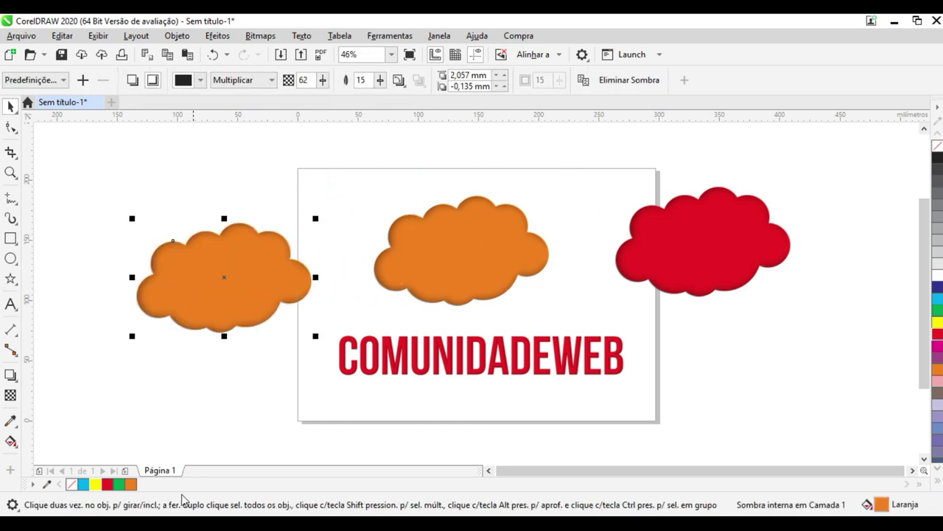
left_click(99, 483)
Step: Place a copy of the yellow cloud below the red one, fill it green, and clear the selection
left_click_drag(84, 194, 333, 372)
left_click_drag(287, 302, 754, 397)
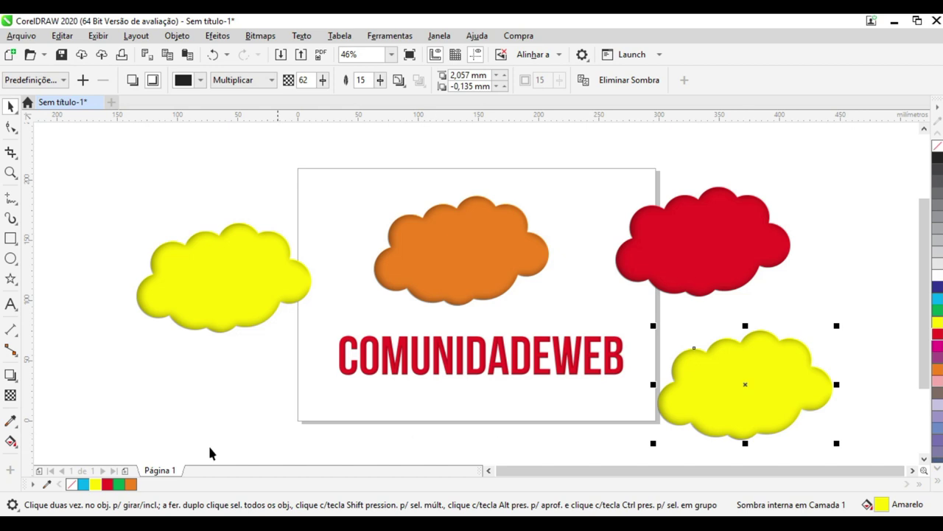
left_click(119, 483)
left_click(221, 426)
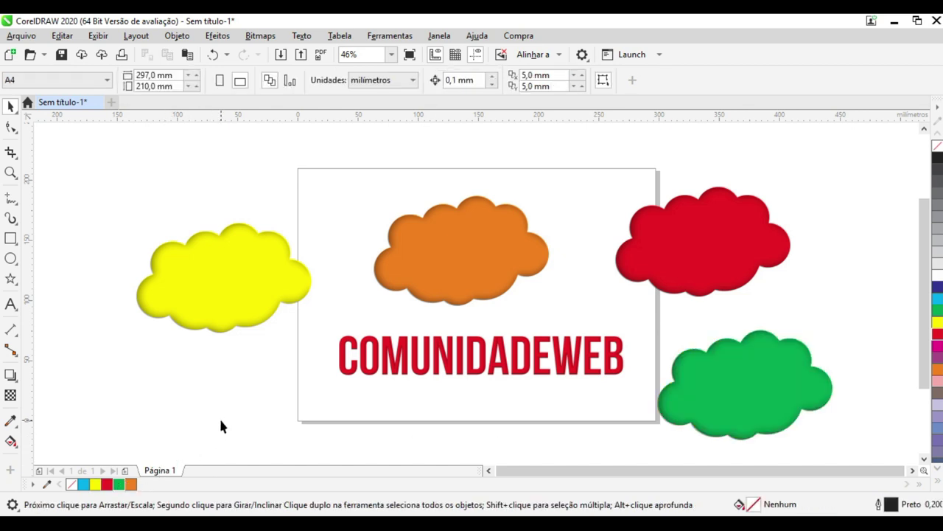
left_click(10, 172)
left_click_drag(533, 329, 624, 379)
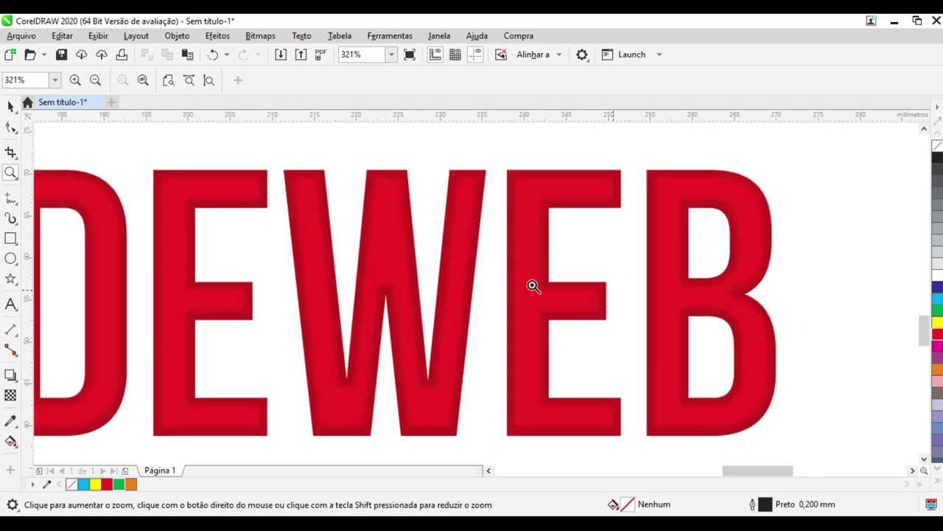
left_click(11, 106)
left_click(134, 485)
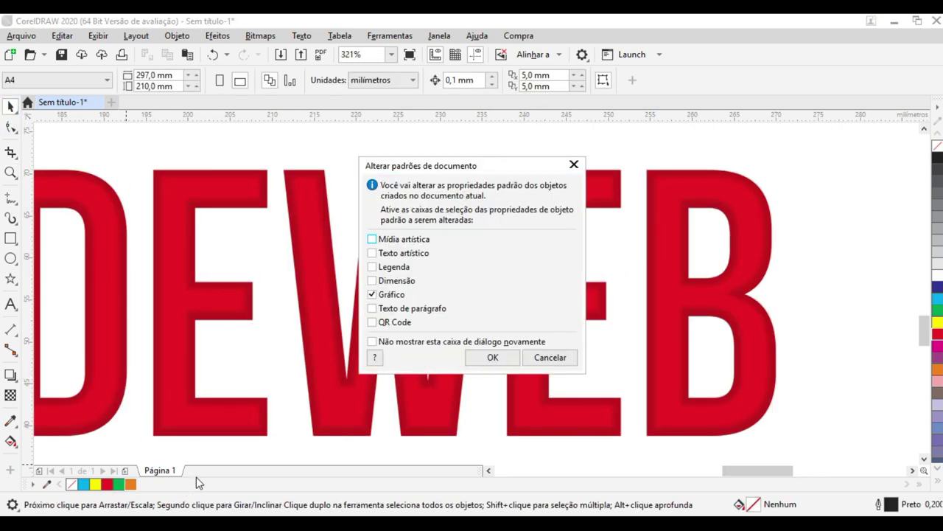
left_click(534, 363)
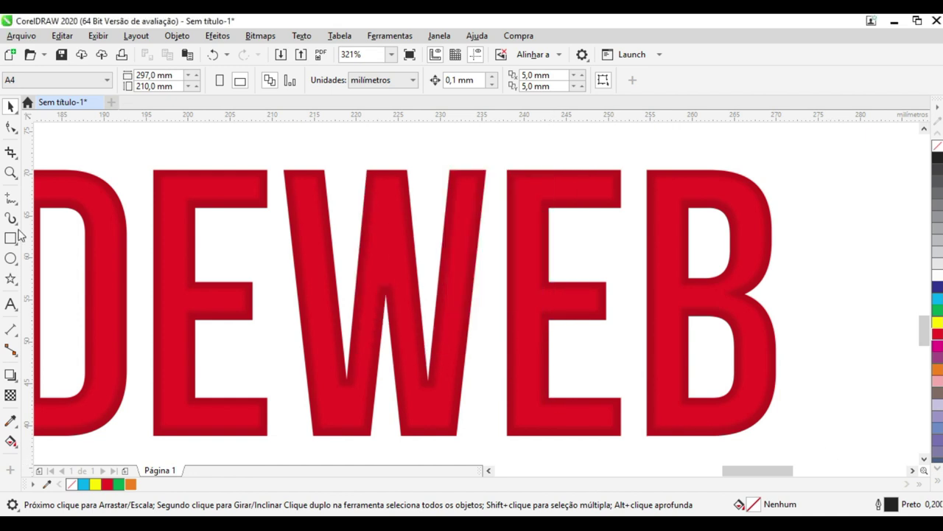
left_click(10, 173)
left_click(143, 79)
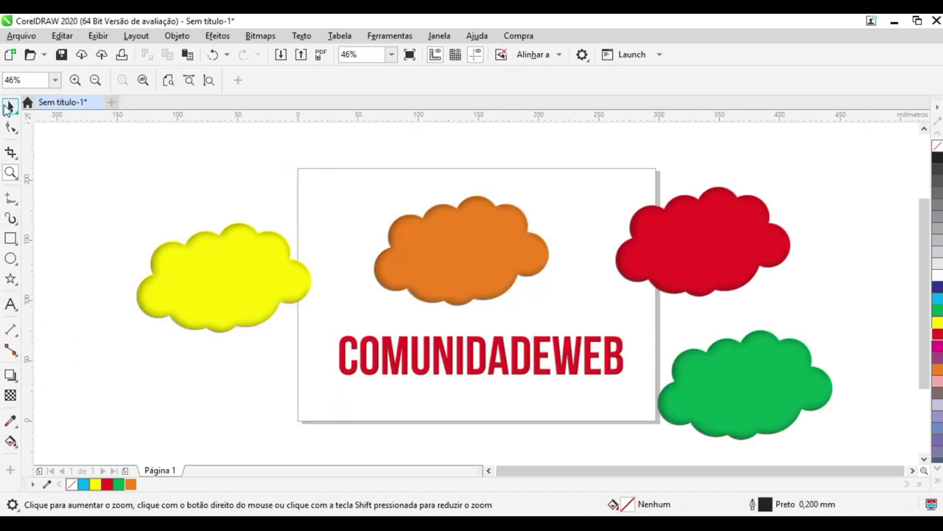
Step: Fill the COMUNIDADEWEB text orange and inspect the inner shadow on the letters WEB
left_click(9, 107)
key("Tab")
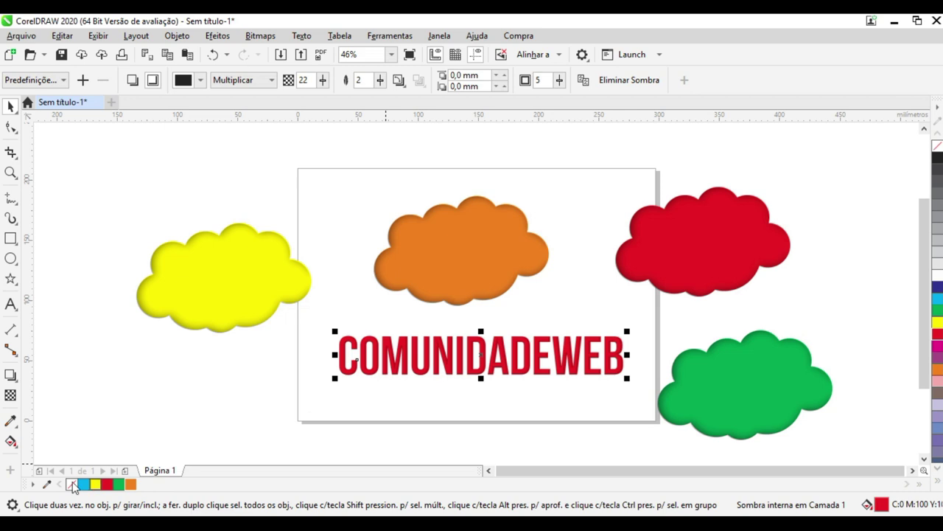
left_click(131, 483)
left_click(10, 172)
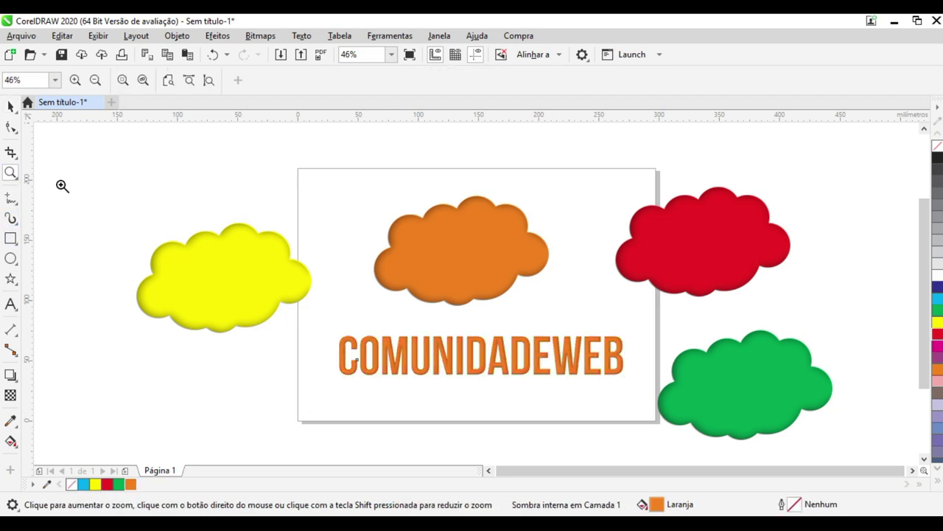
scroll(632, 376, "up", 3)
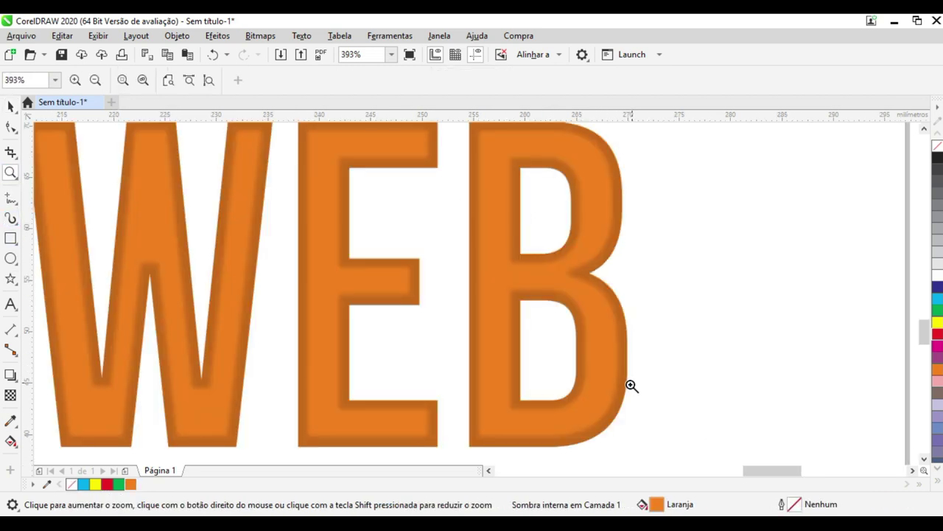
left_click(169, 80)
left_click(10, 106)
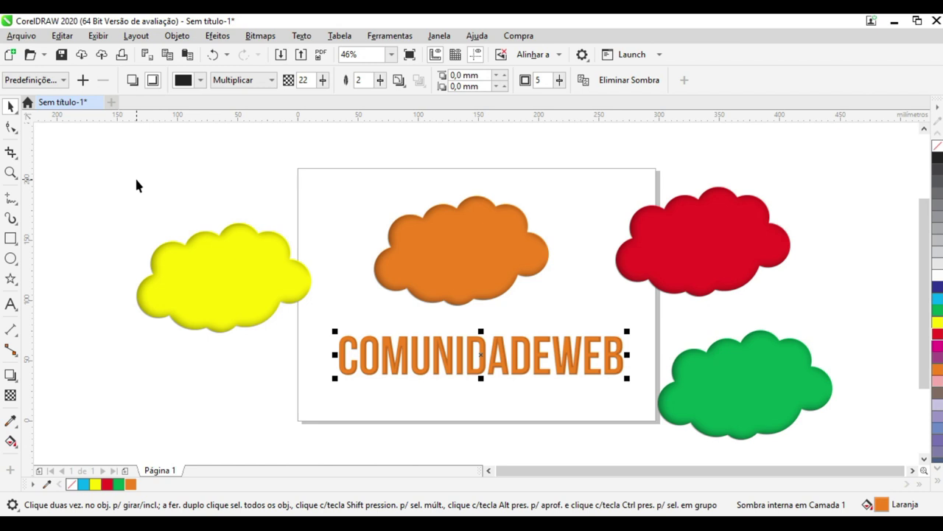
Step: Switch to Chrome and open comunidadeweb.com.br in a new tab
key("alt+Tab")
left_click(185, 27)
type("www.com")
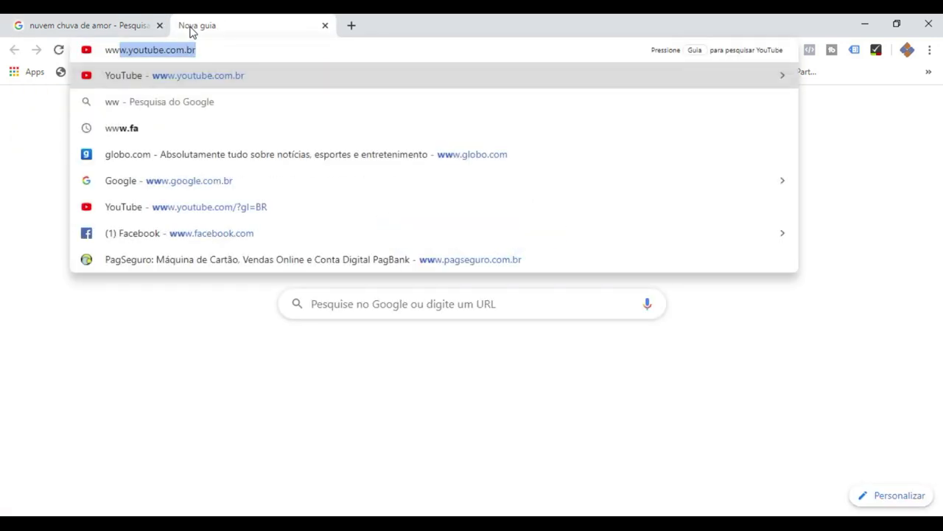
type("unidadeweb.com.br")
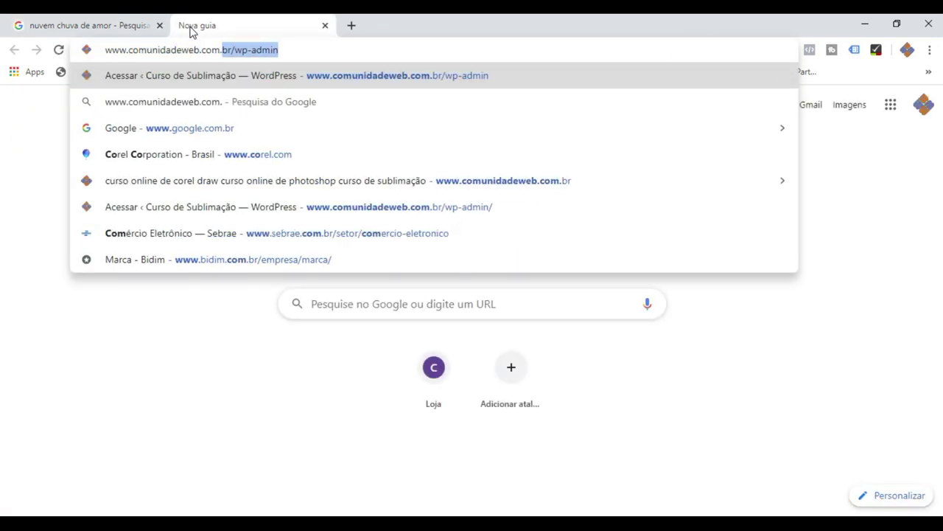
key("Delete")
key("Return")
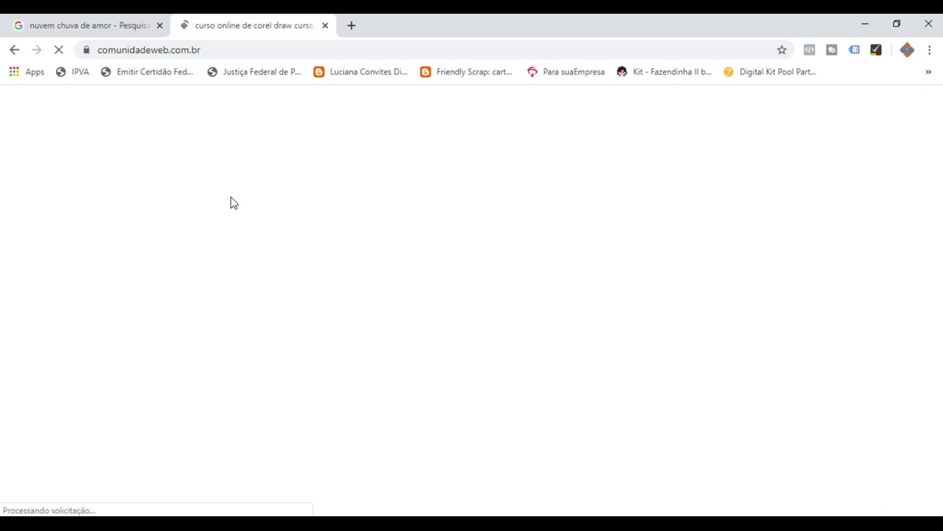
Step: Look through the in-person and online course offers on the ComunidadeWEB home page
scroll(684, 201, "down", 4)
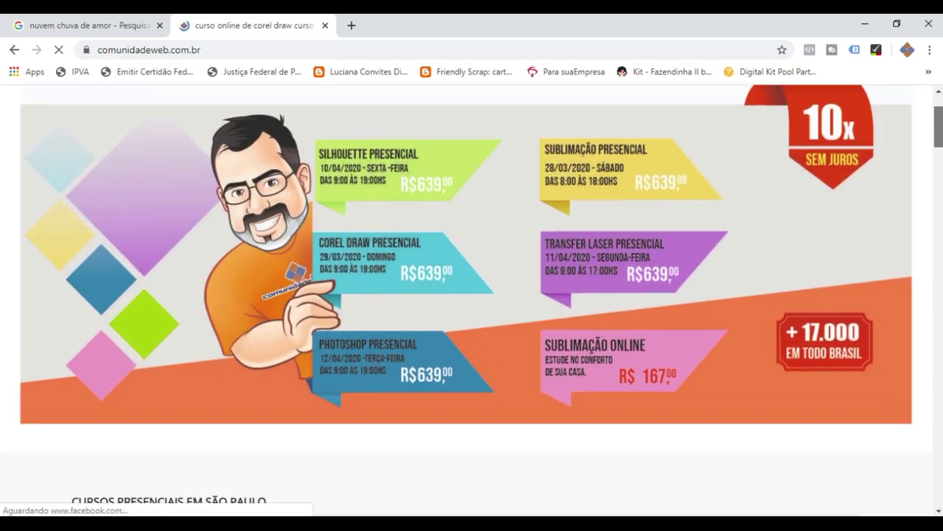
scroll(739, 229, "down", 9)
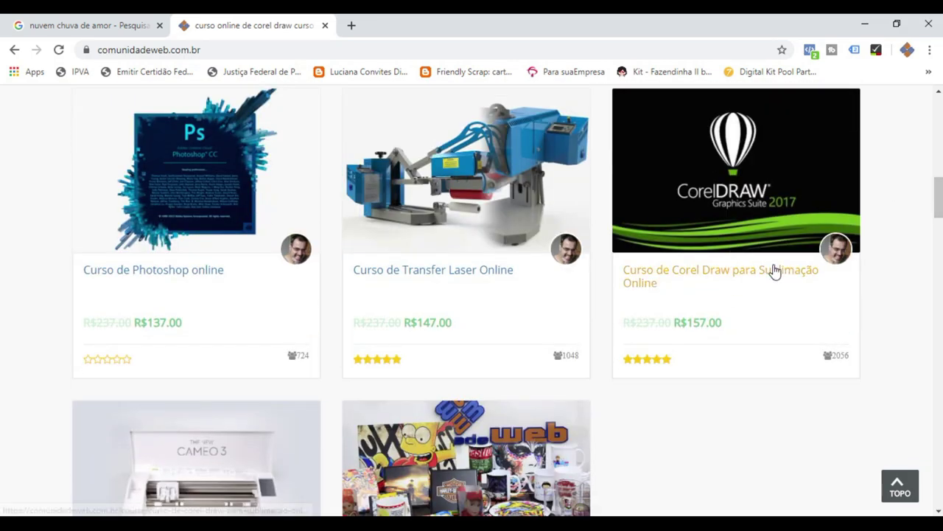
scroll(772, 270, "up", 13)
scroll(518, 272, "down", 3)
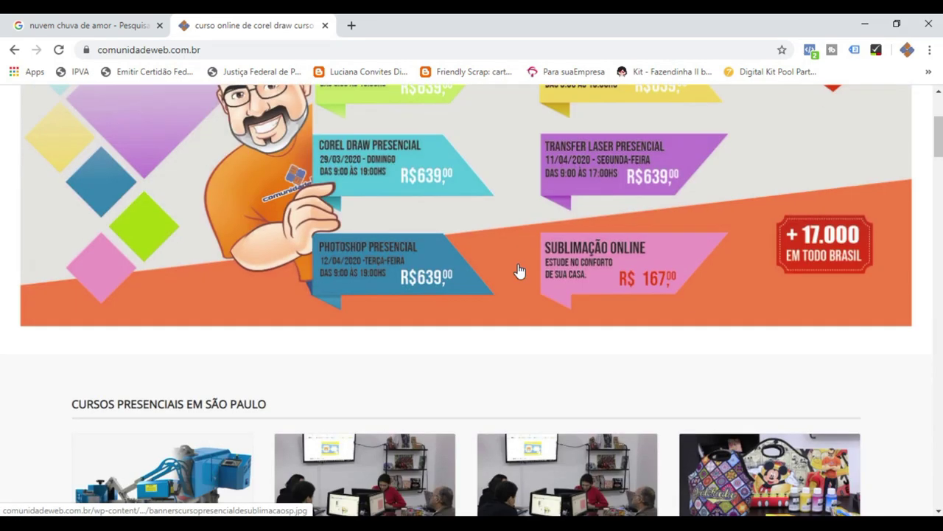
scroll(450, 324, "down", 2)
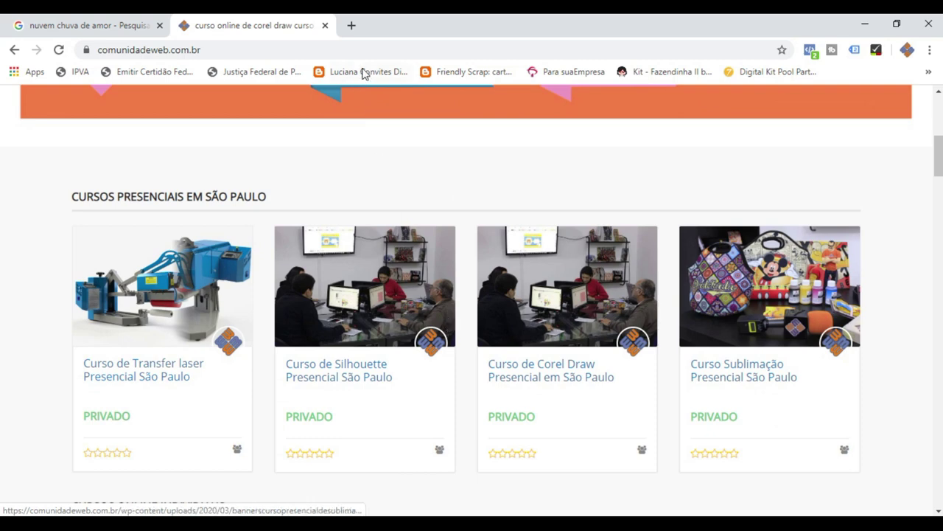
Step: Open the store loja.comunidadeweb.com.br in another tab and dismiss its newsletter pop-up
key("ctrl+t")
left_click(325, 49)
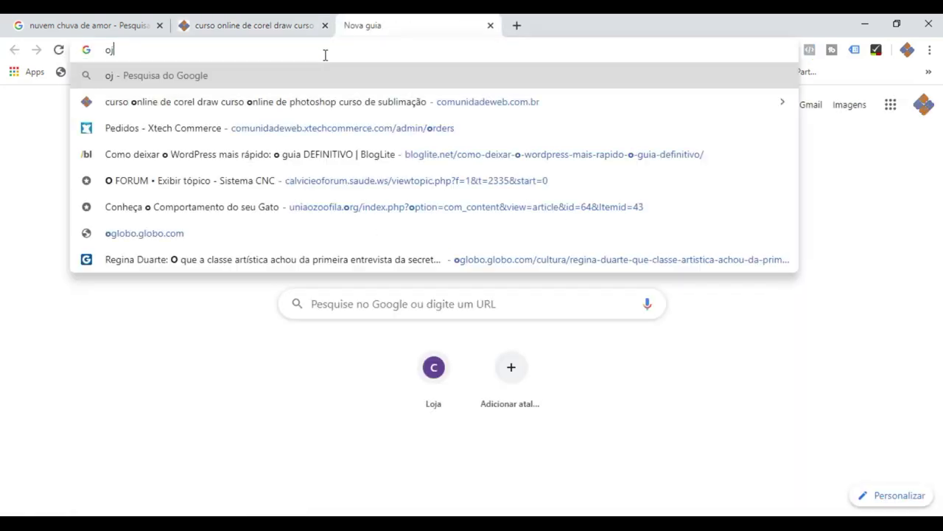
type("loja")
key("Return")
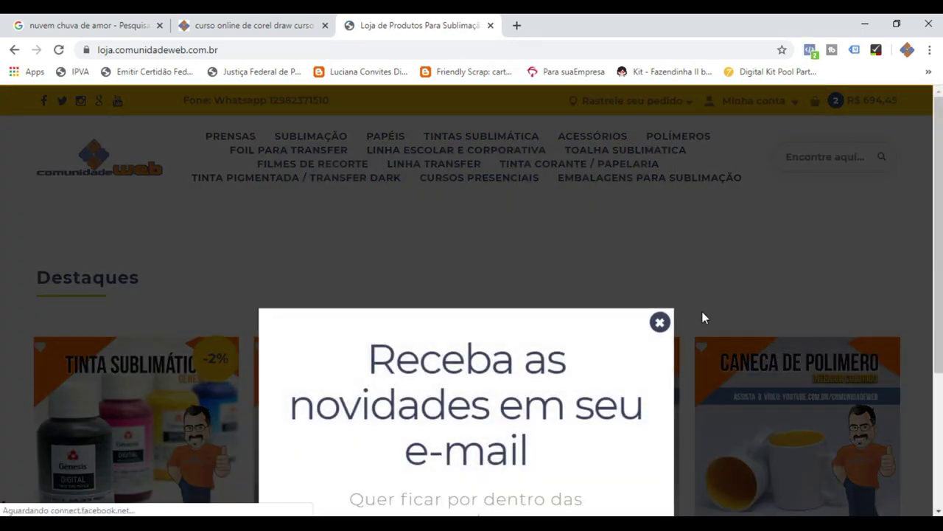
left_click(659, 322)
Step: Look through the store's product listings and the company details in the page footer
scroll(669, 317, "down", 10)
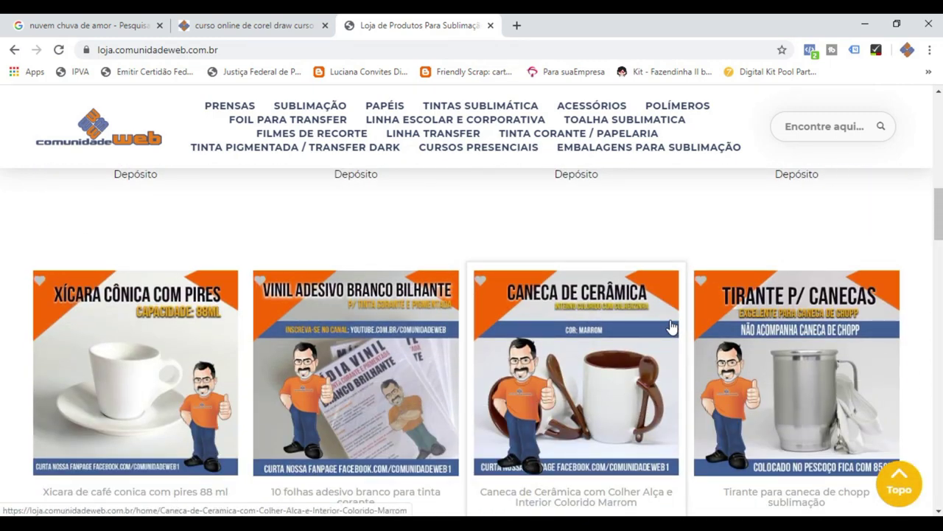
scroll(671, 327, "down", 15)
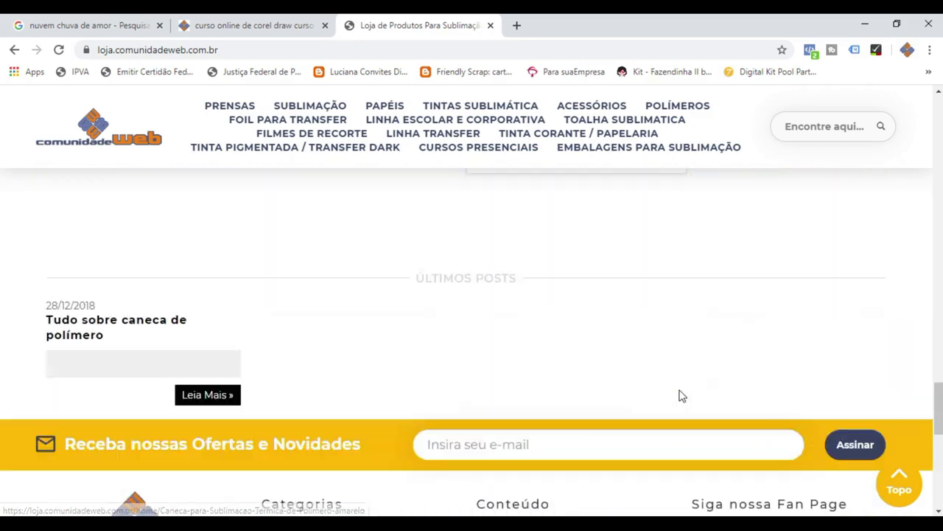
scroll(681, 396, "down", 2)
left_click_drag(429, 392, 691, 423)
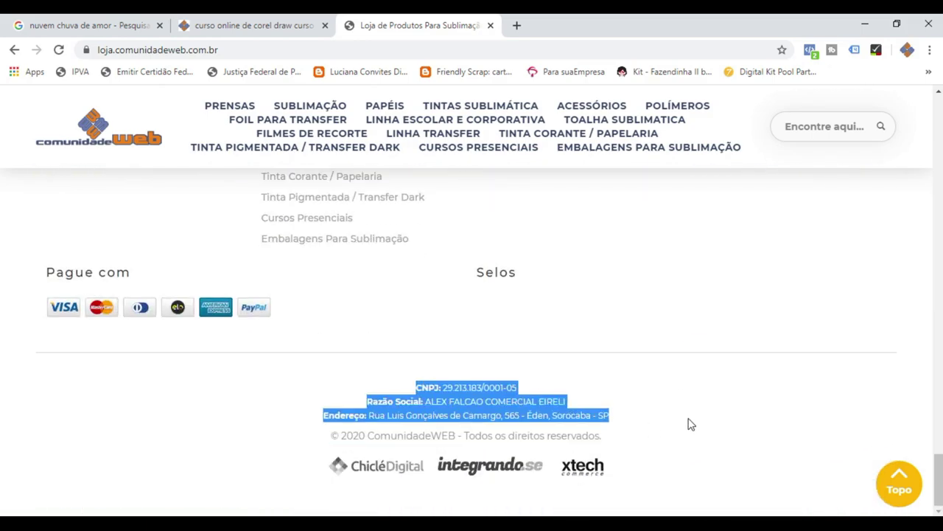
scroll(696, 412, "up", 10)
scroll(680, 373, "up", 5)
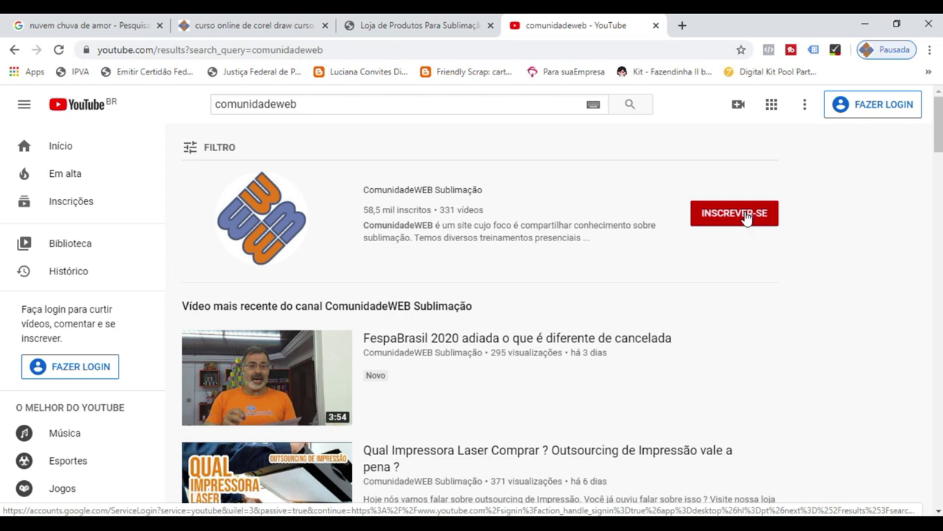
key("ctrl+shift+Tab")
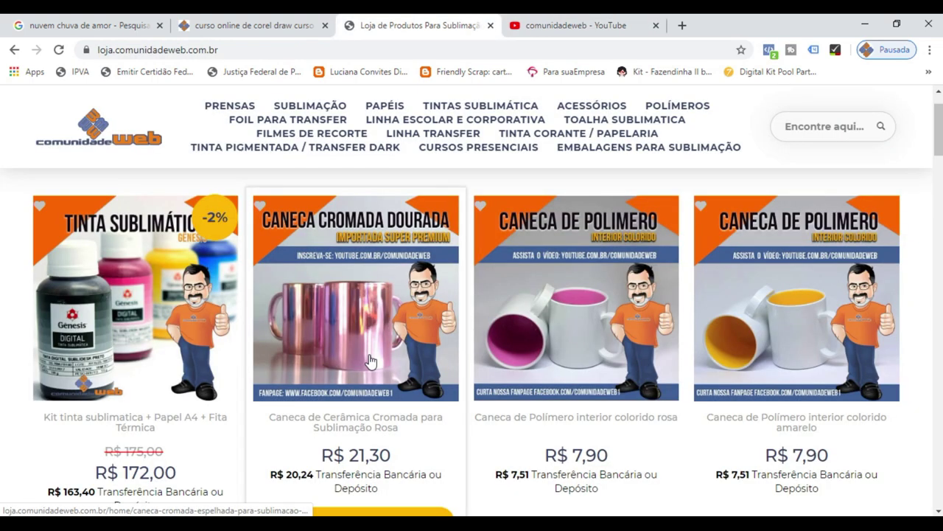